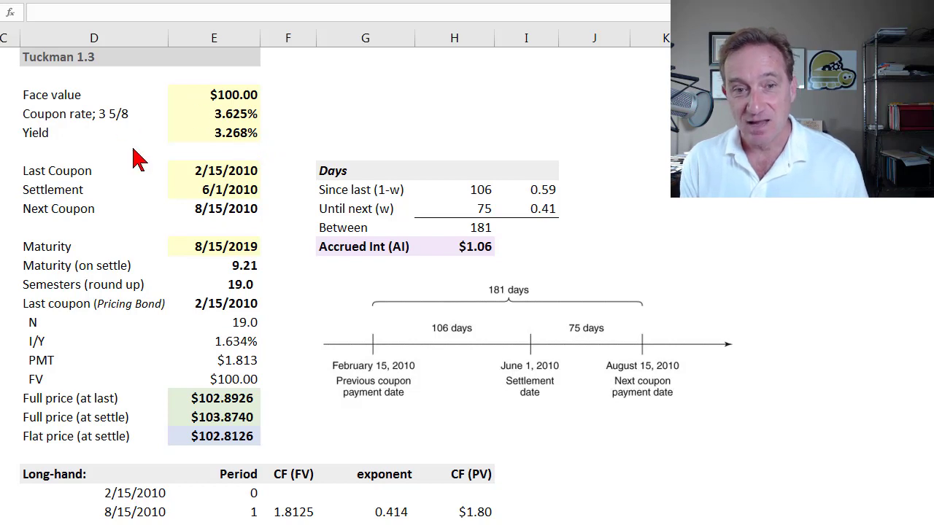
# Examine the yield, flat price, coupon, settlement and maturity cells, including the formula behind the next coupon date
pyautogui.click(240, 138)
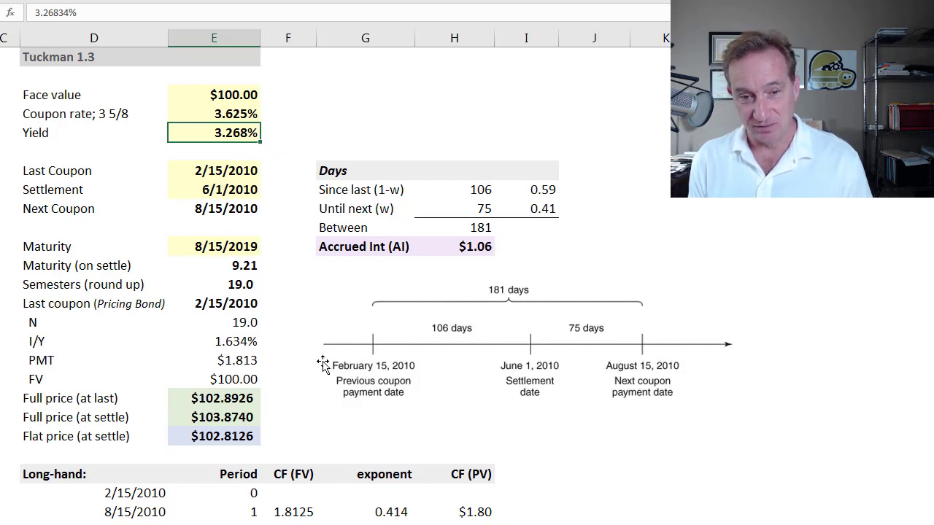
pyautogui.click(217, 438)
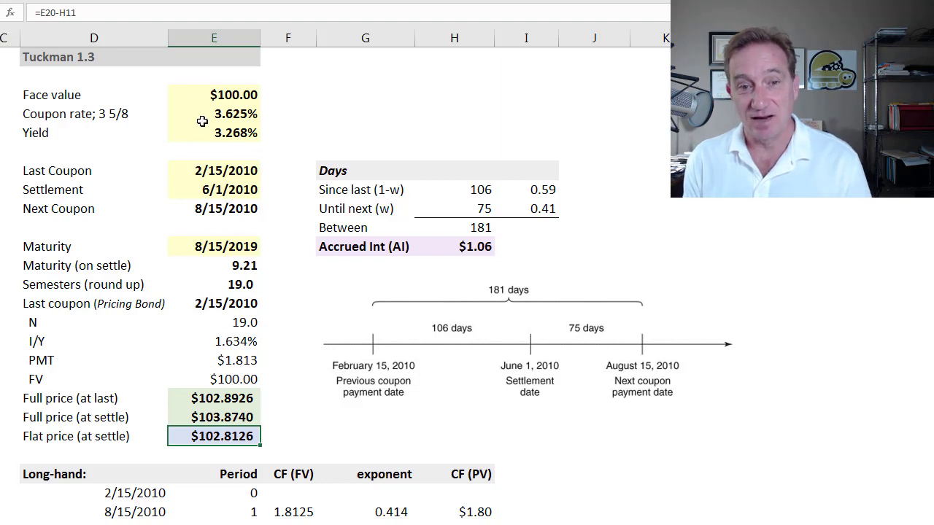
pyautogui.click(240, 135)
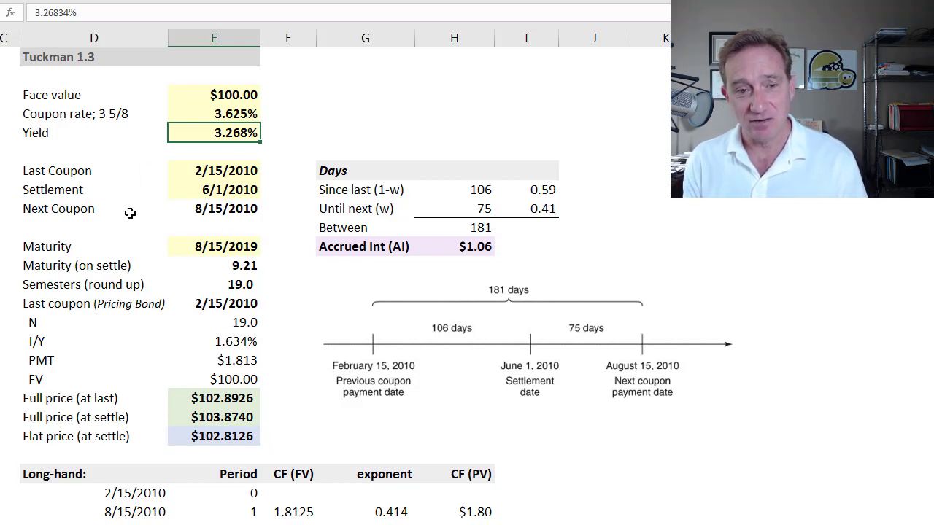
pyautogui.click(223, 170)
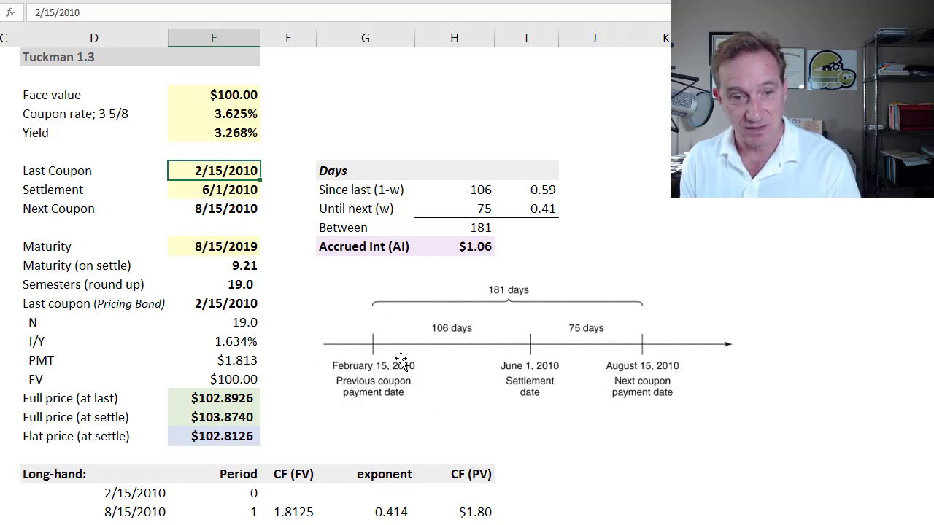
pyautogui.click(226, 190)
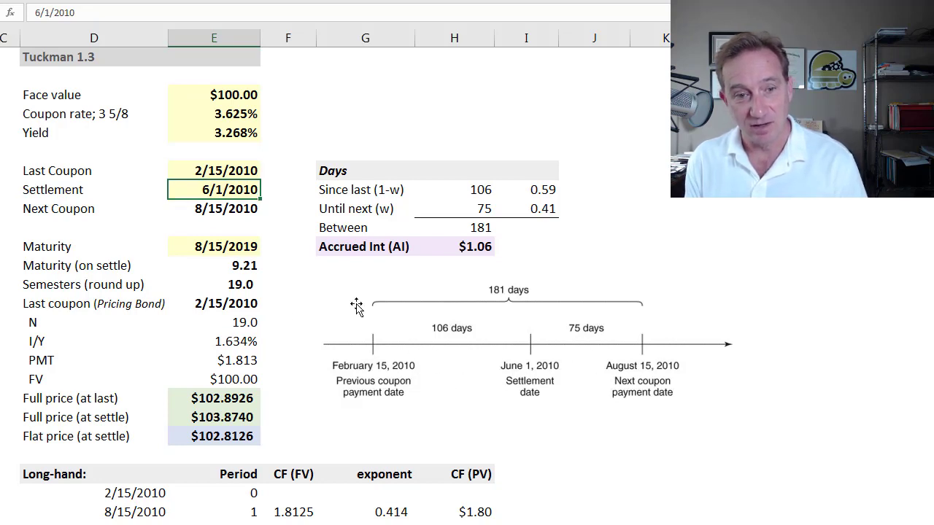
pyautogui.click(226, 209)
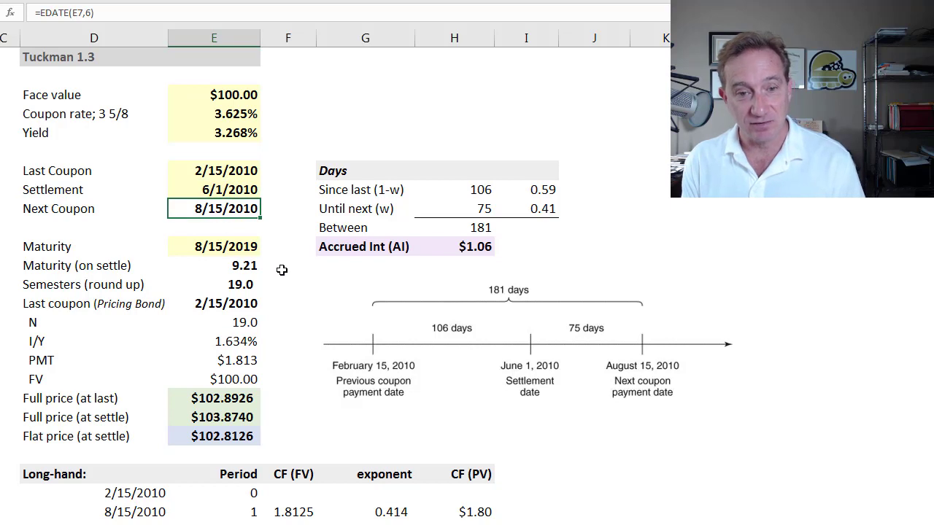
pyautogui.press('F2')
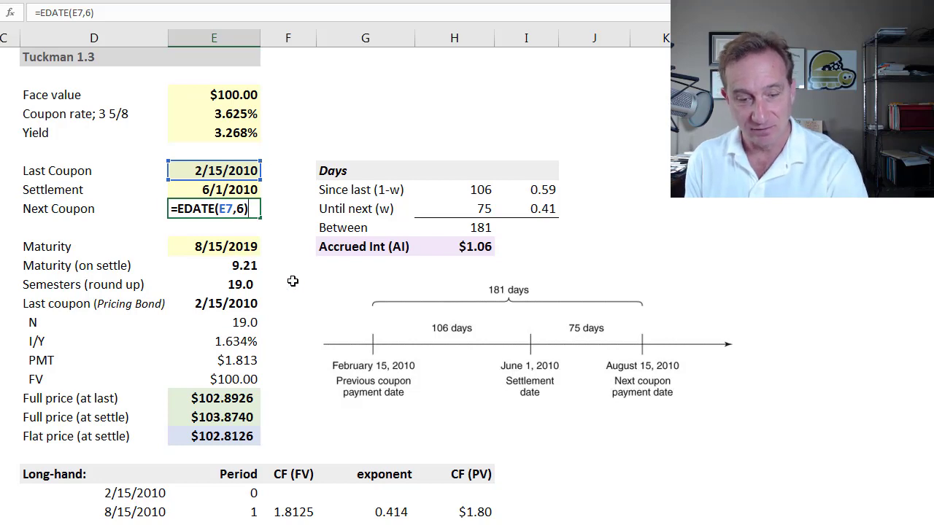
pyautogui.press('Escape')
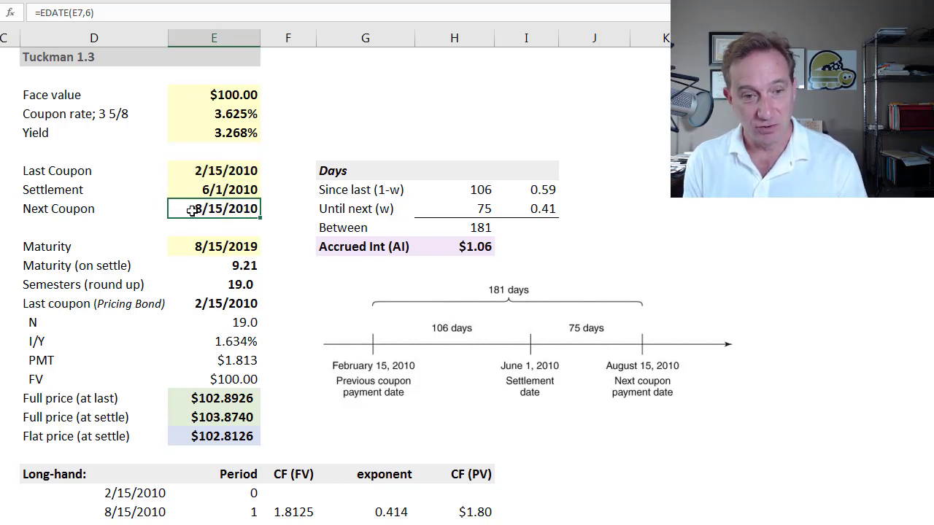
pyautogui.click(237, 248)
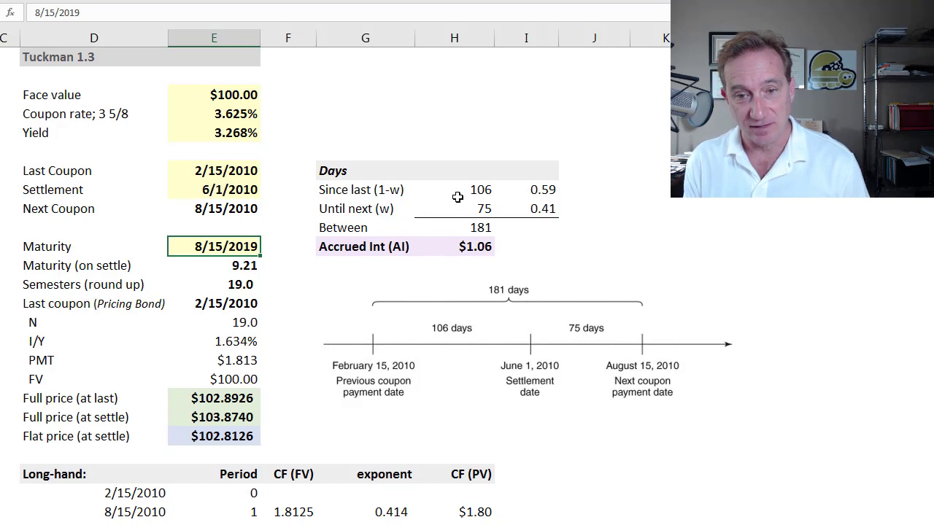
# Inspect the day-count formulas for days since the last coupon, until the next coupon and between coupons
pyautogui.click(479, 190)
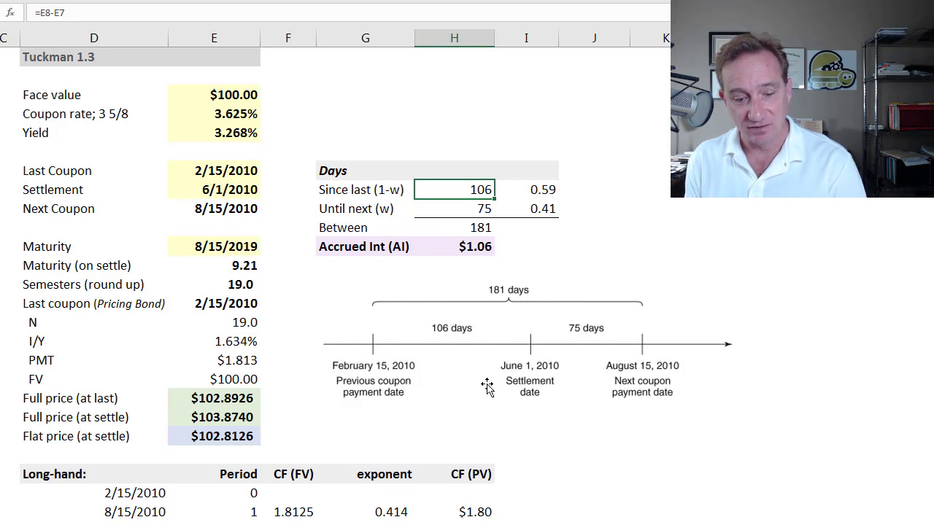
pyautogui.press('F2')
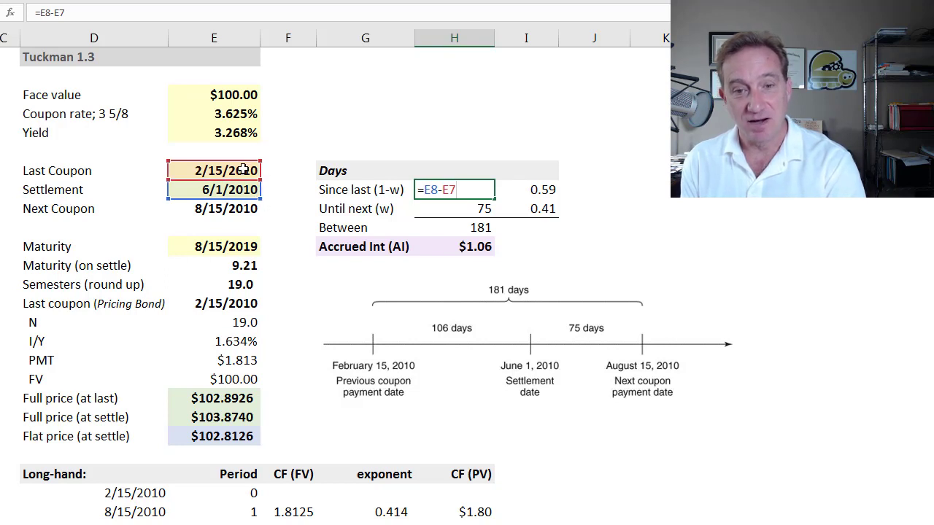
pyautogui.hotkey('ctrl', 'Return')
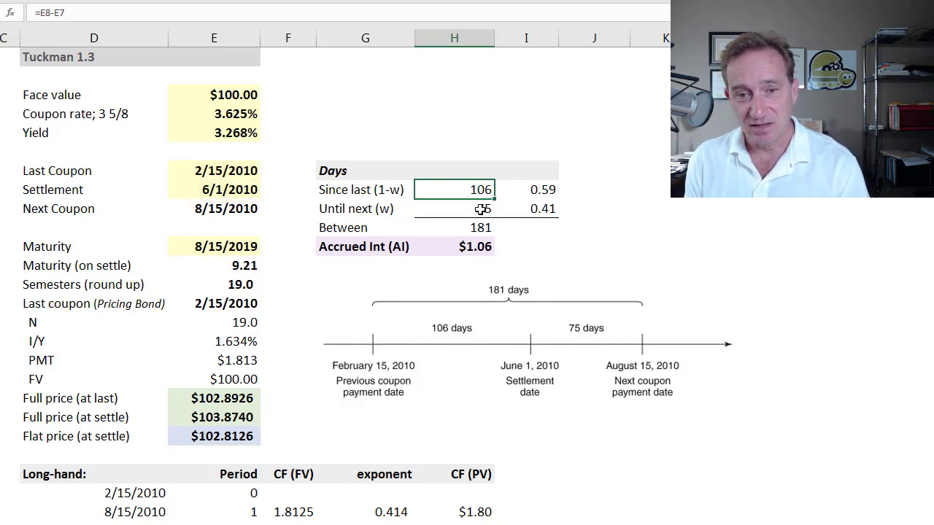
pyautogui.click(482, 210)
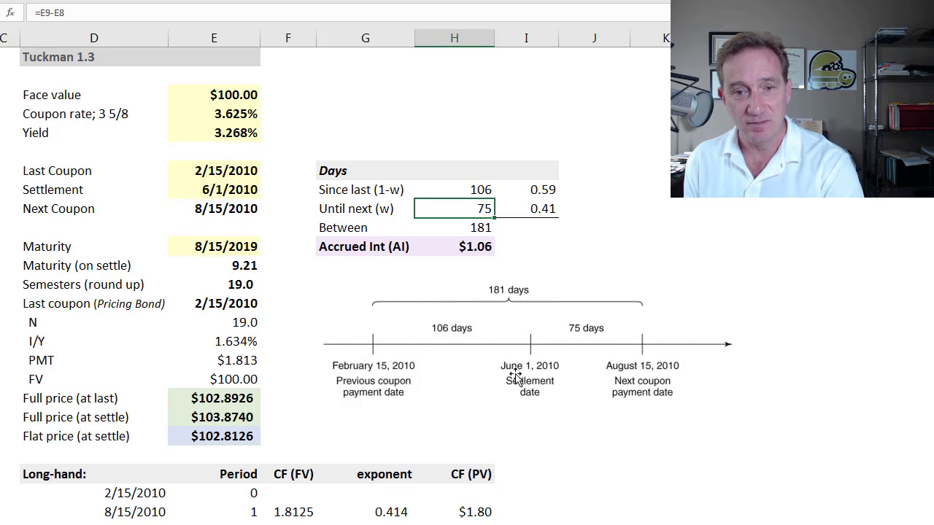
pyautogui.press('F2')
pyautogui.press('Escape')
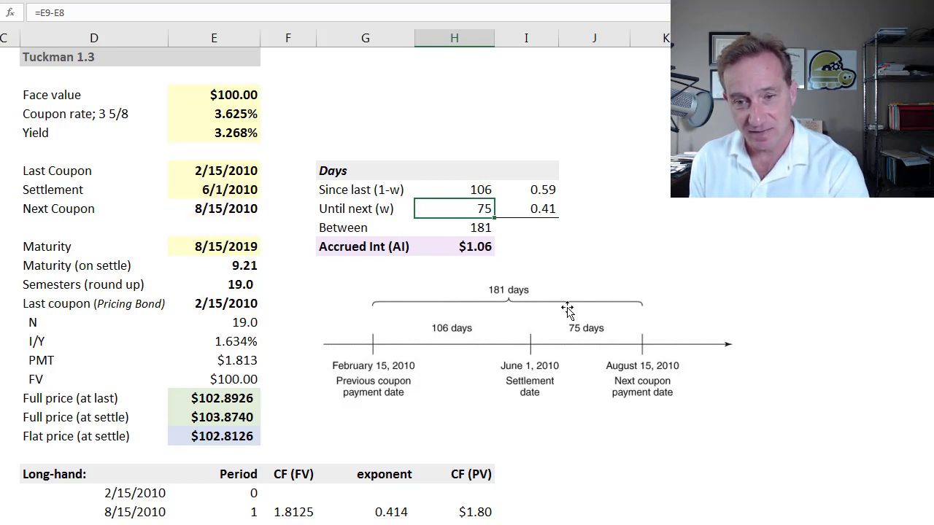
pyautogui.click(482, 227)
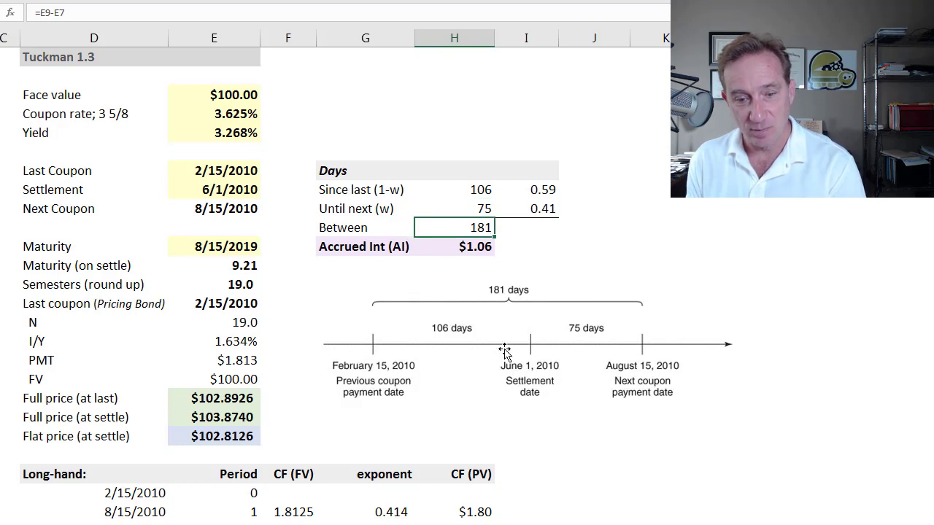
pyautogui.press('F2')
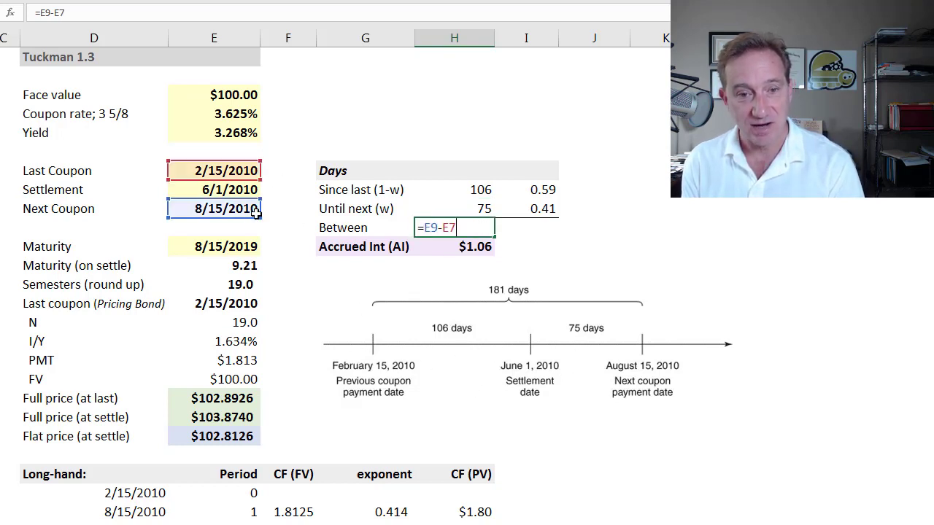
pyautogui.press('Escape')
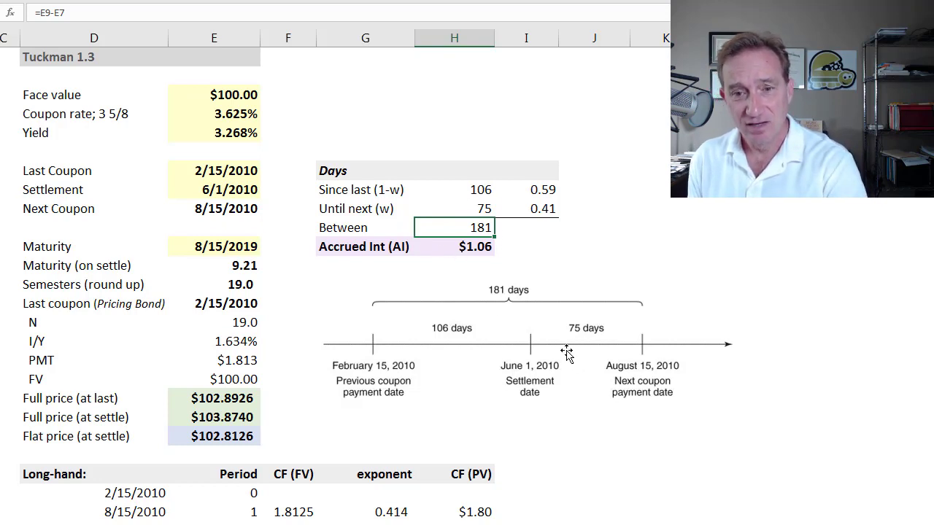
pyautogui.press('F2')
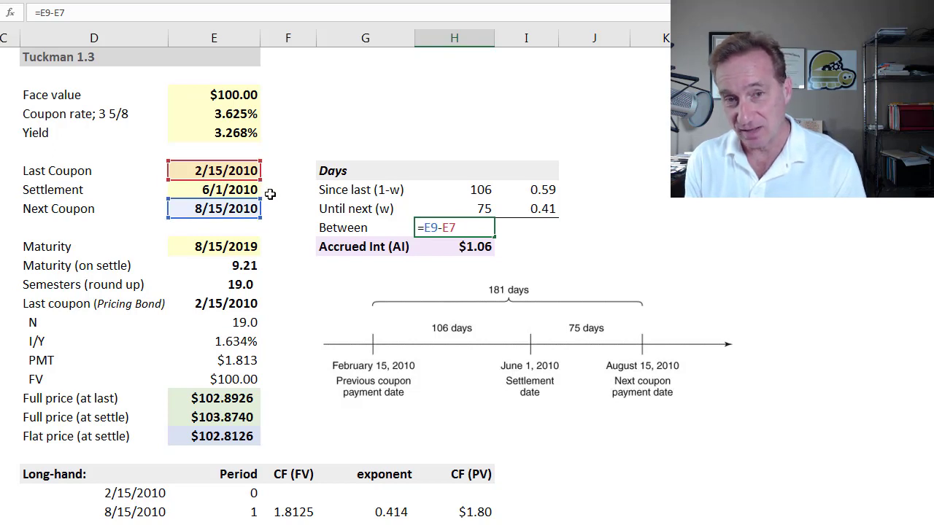
pyautogui.press('Escape')
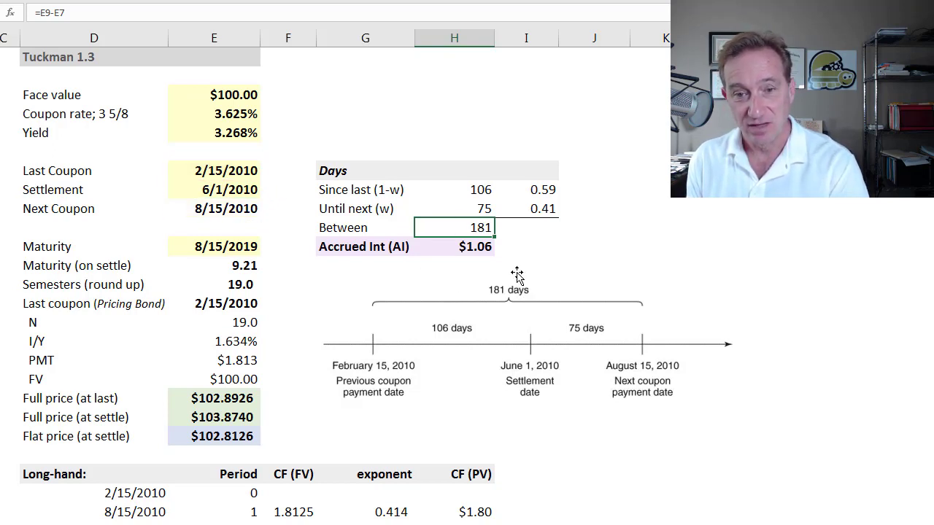
# Replace the accrued interest formula in H11 with face value times coupon rate divided by two, =E3*E4/2
pyautogui.click(475, 248)
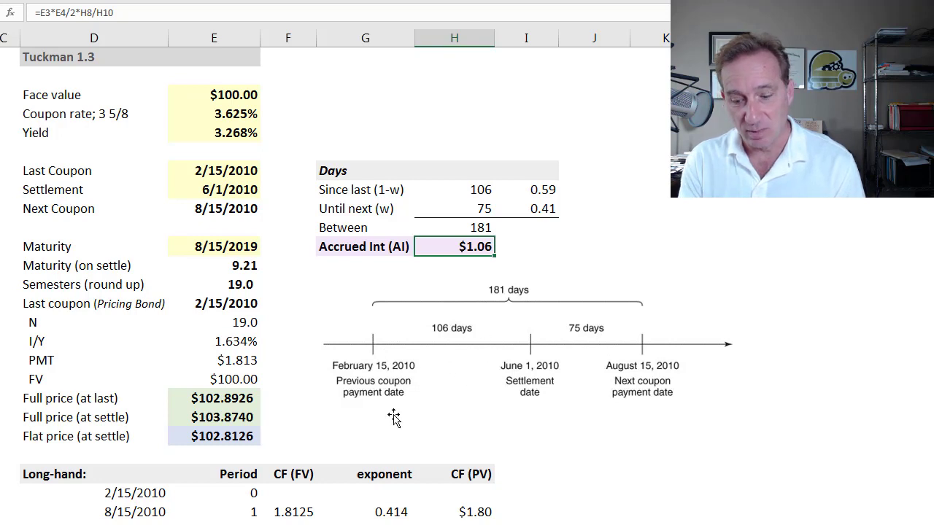
pyautogui.write('=')
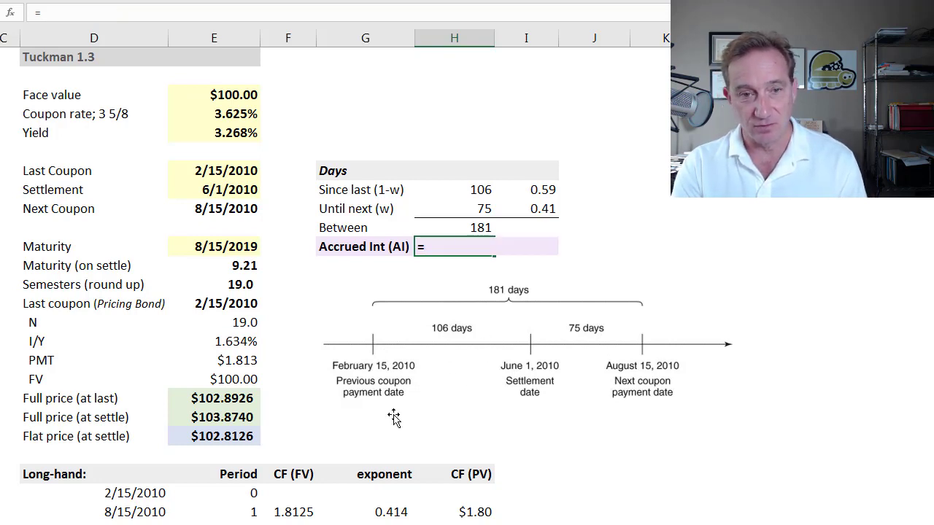
pyautogui.press('Left')
pyautogui.press('Left')
pyautogui.press('Up')
pyautogui.press('Up')
pyautogui.press('Up')
pyautogui.press('Up')
pyautogui.press('Up')
pyautogui.press('Up')
pyautogui.press('Up')
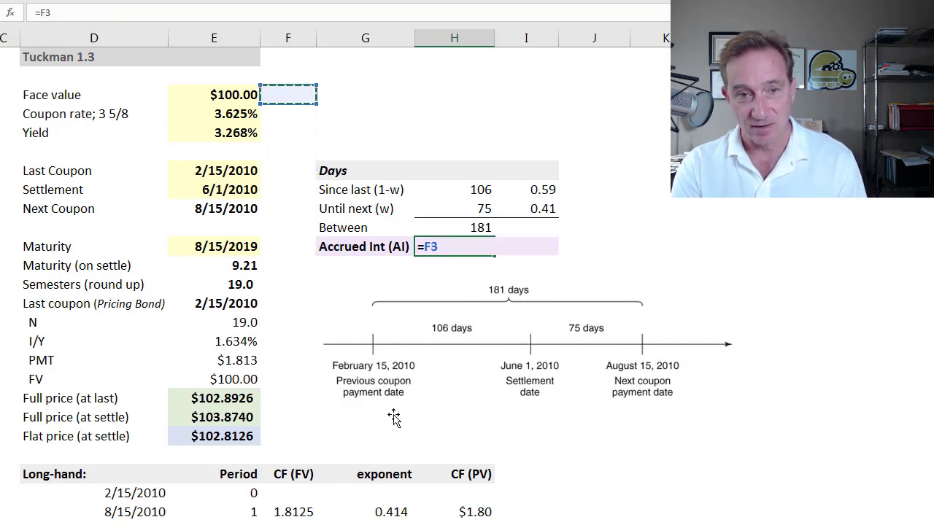
pyautogui.press('Left')
pyautogui.write('*')
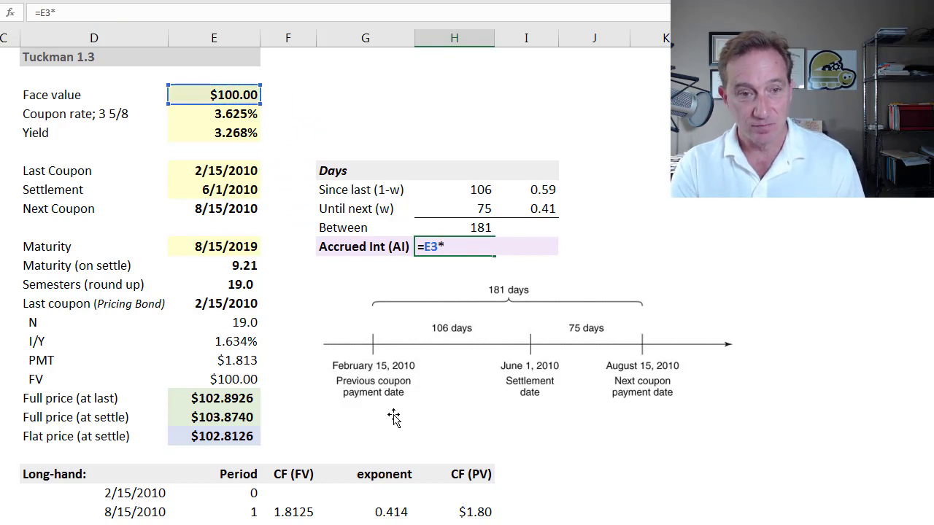
pyautogui.press('Up')
pyautogui.press('Up')
pyautogui.press('Up')
pyautogui.press('Up')
pyautogui.press('Up')
pyautogui.press('Up')
pyautogui.press('Left')
pyautogui.press('Left')
pyautogui.press('Left')
pyautogui.press('Up')
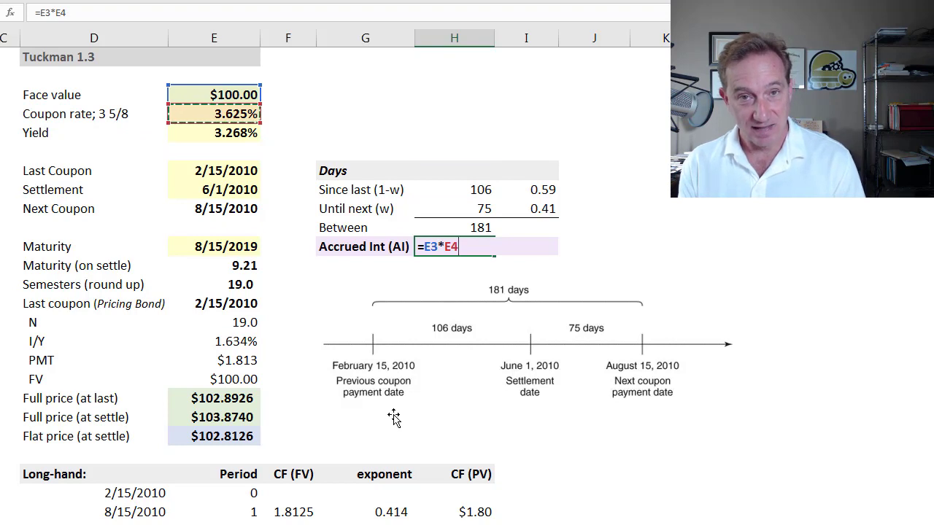
pyautogui.write('/2')
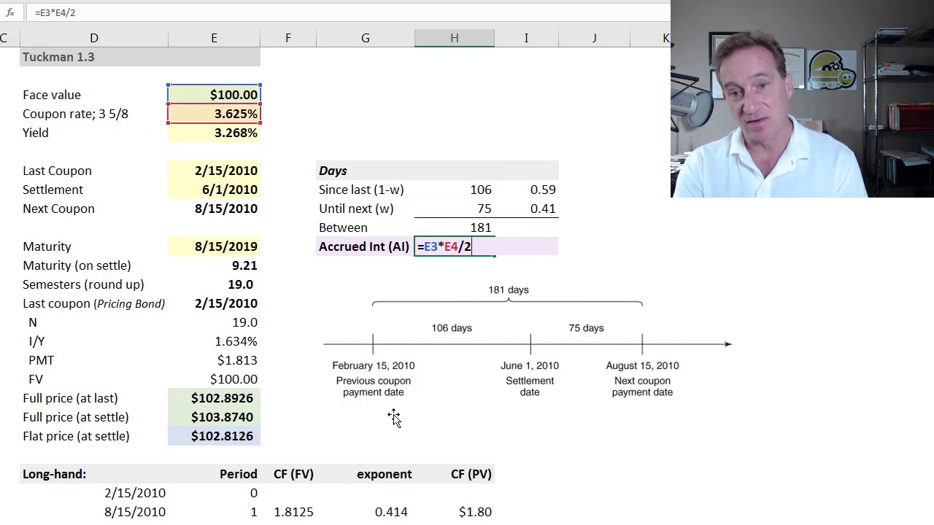
pyautogui.press('Return')
pyautogui.press('Up')
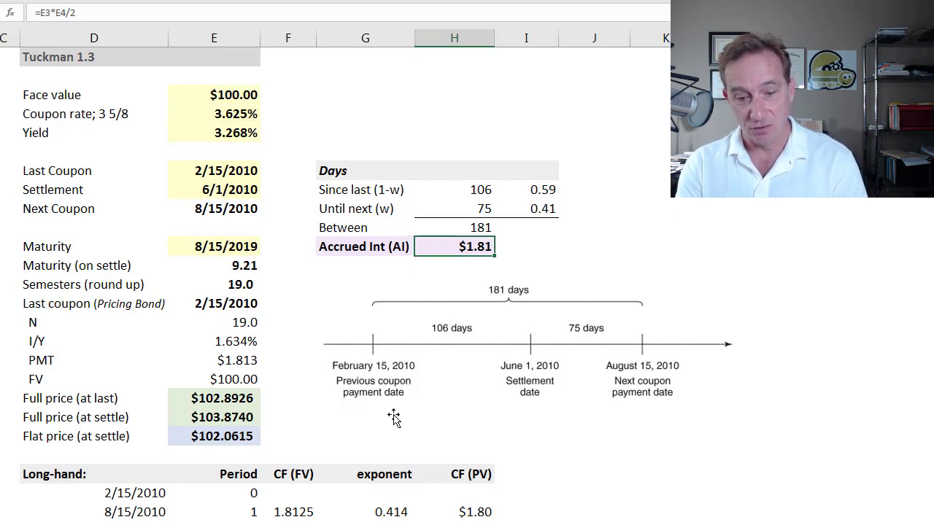
# Extend the accrued interest formula to =E3*E4/2*I8 and display its result with three decimal places
pyautogui.press('F2')
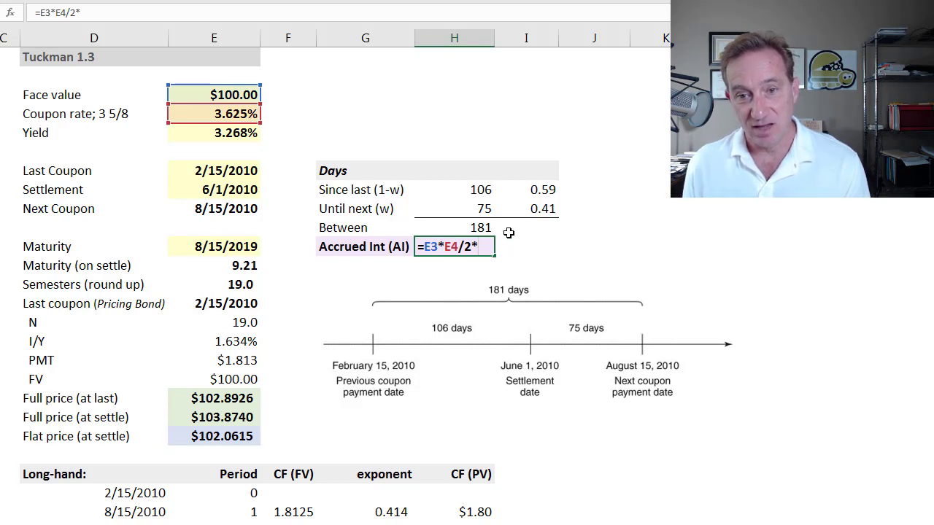
pyautogui.click(543, 187)
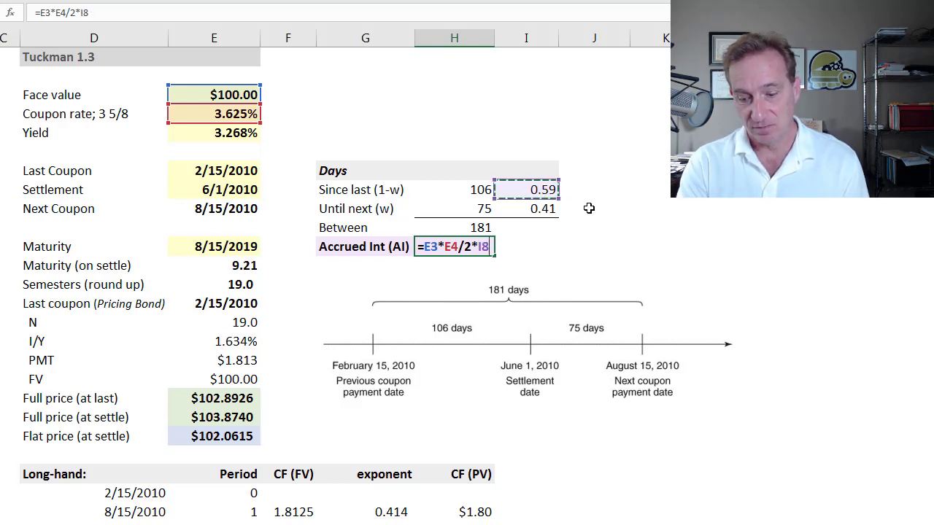
pyautogui.hotkey('ctrl', 'Return')
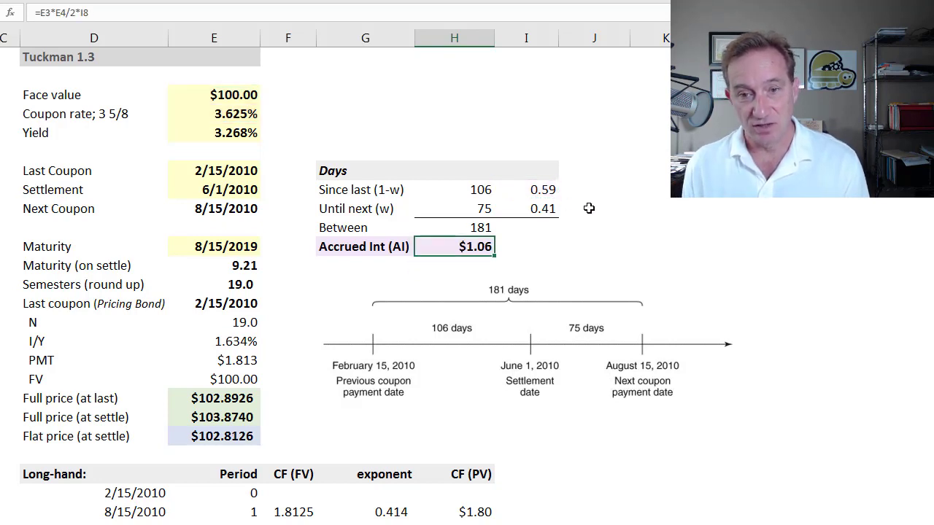
pyautogui.hotkey('alt', 'h')
pyautogui.press('0')
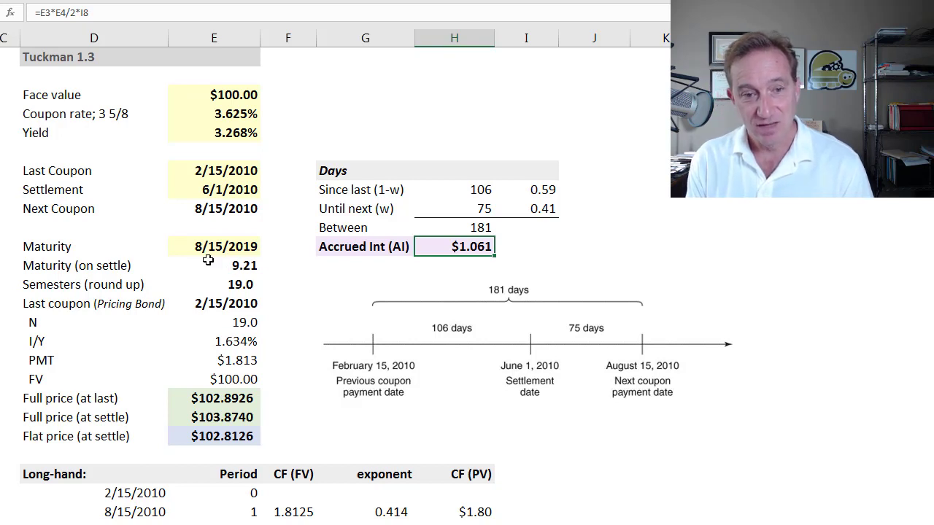
# Inspect the formulas for maturity at settlement, the rounded-up number of semesters and the pricing bond's last coupon date
pyautogui.click(244, 265)
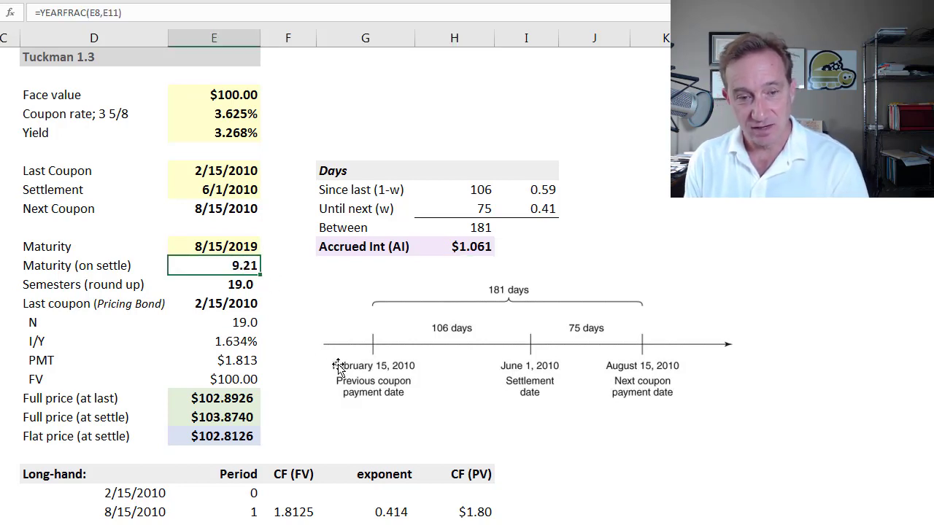
pyautogui.press('F2')
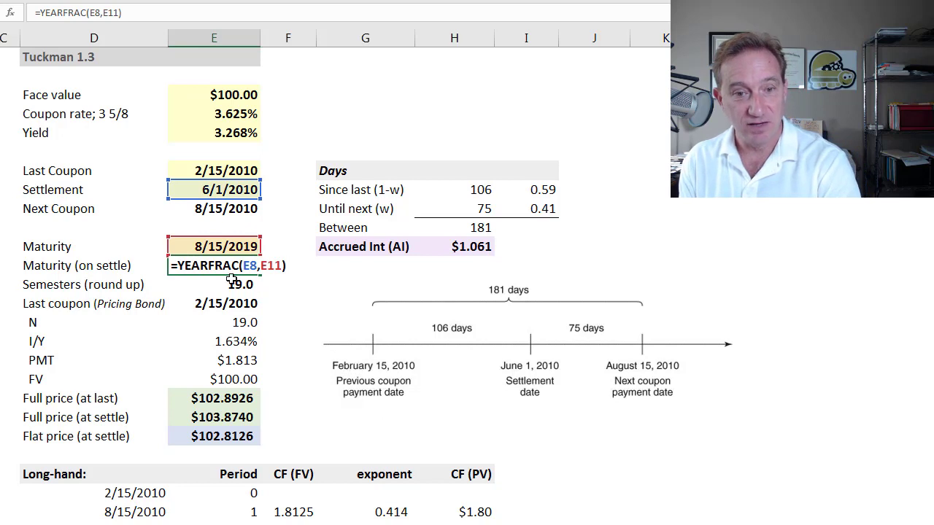
pyautogui.press('Escape')
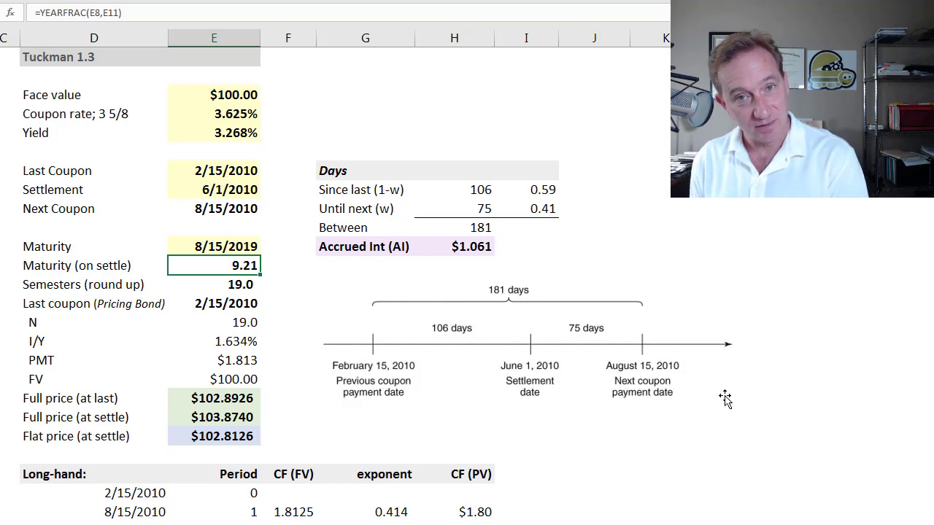
pyautogui.click(241, 284)
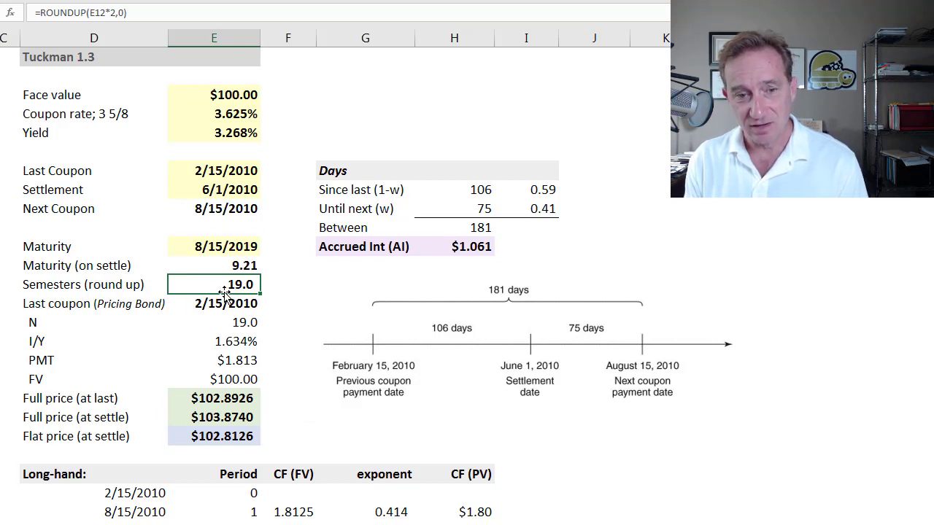
pyautogui.press('F2')
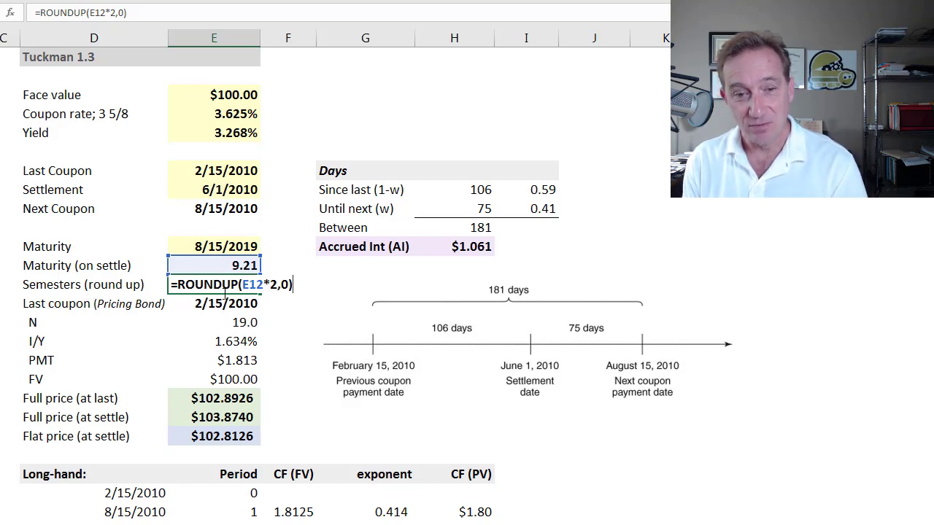
pyautogui.press('Escape')
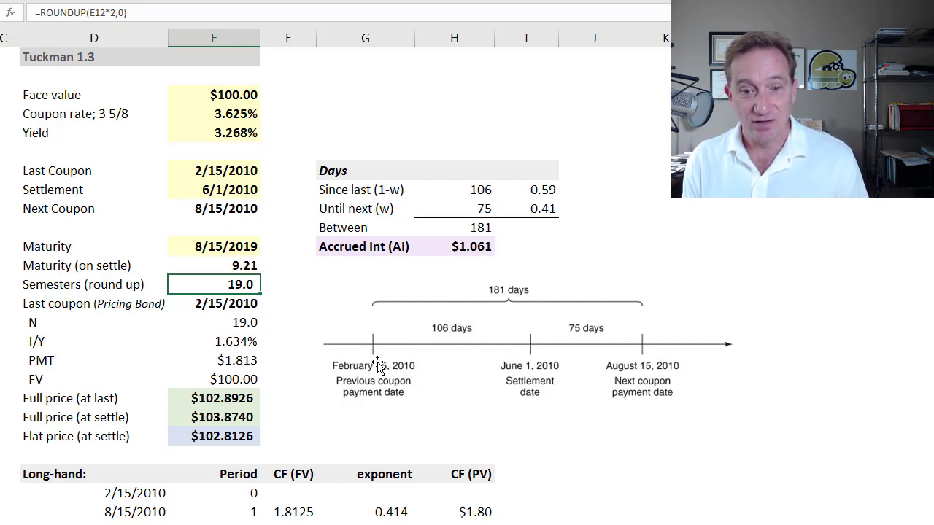
pyautogui.doubleClick(241, 304)
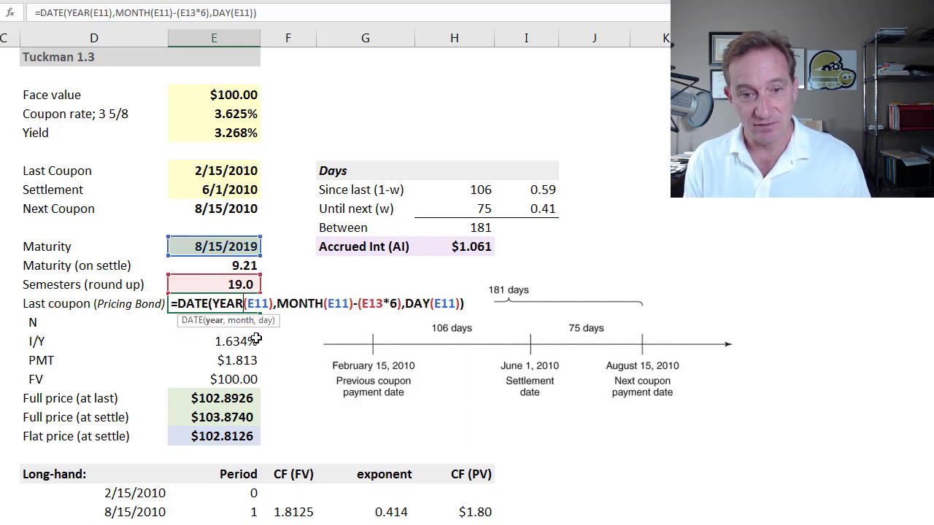
pyautogui.press('Escape')
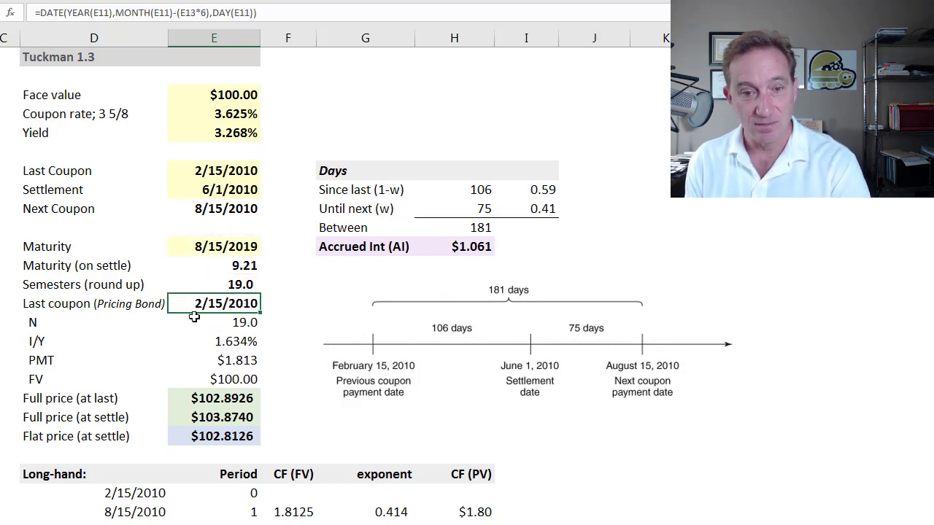
# Inspect the references and formulas behind the N, I/Y, PMT and FV inputs of the bond valuation
pyautogui.click(241, 319)
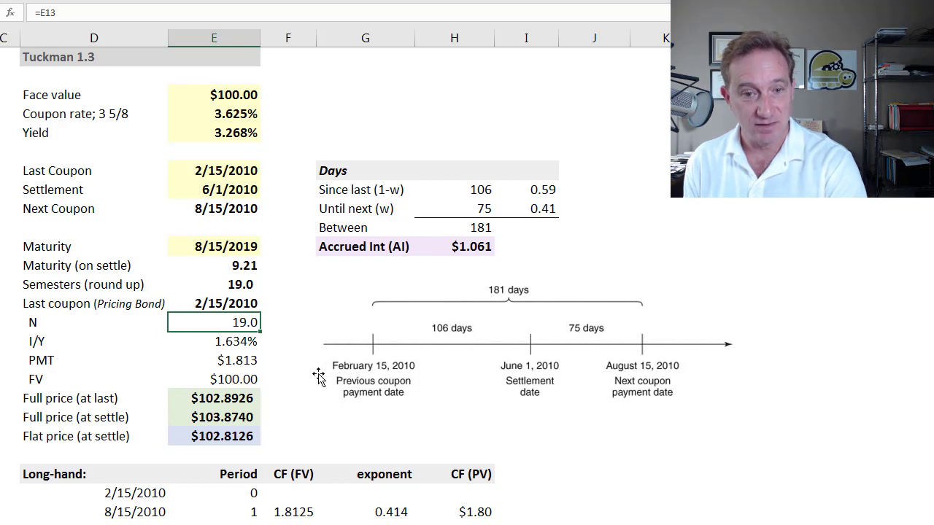
pyautogui.click(235, 341)
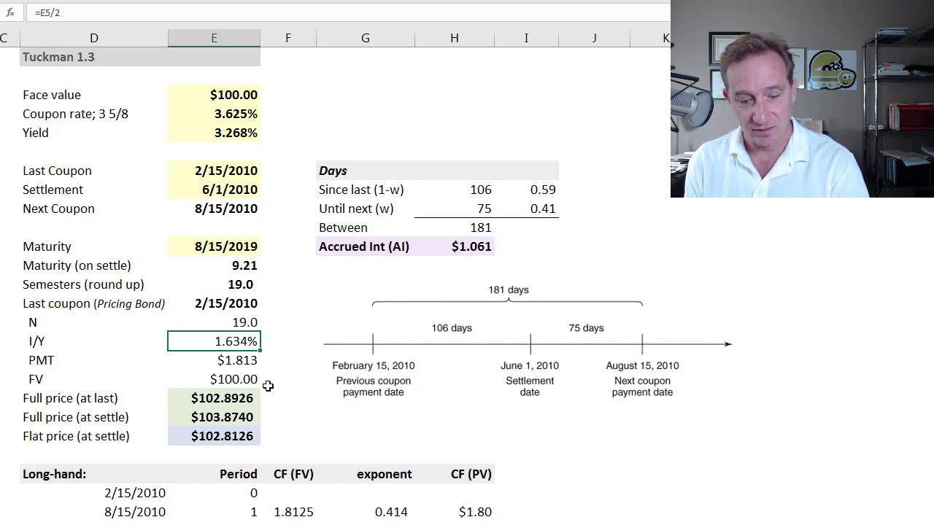
pyautogui.press('F2')
pyautogui.press('Escape')
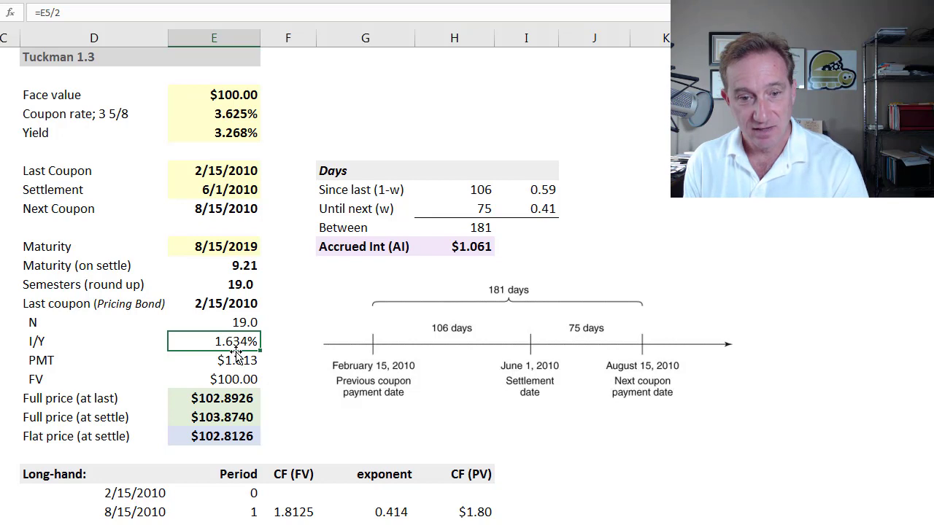
pyautogui.click(248, 359)
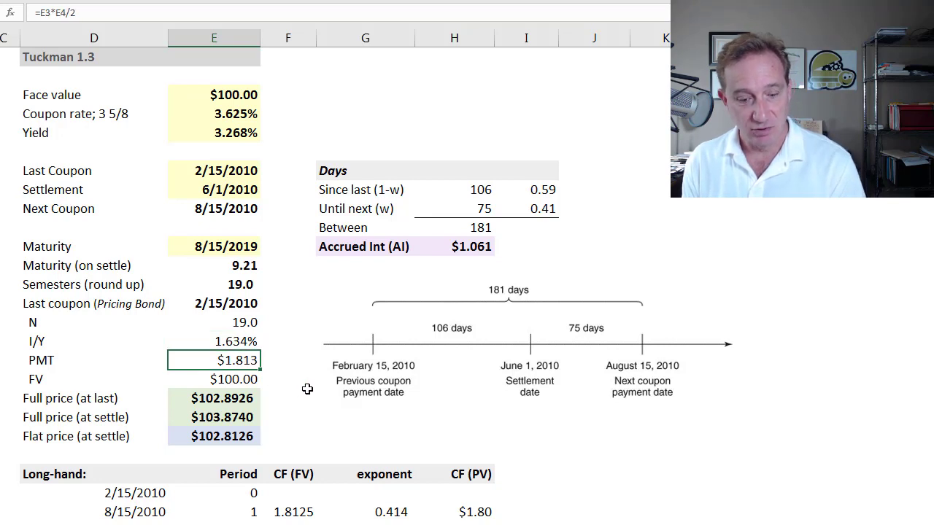
pyautogui.press('F2')
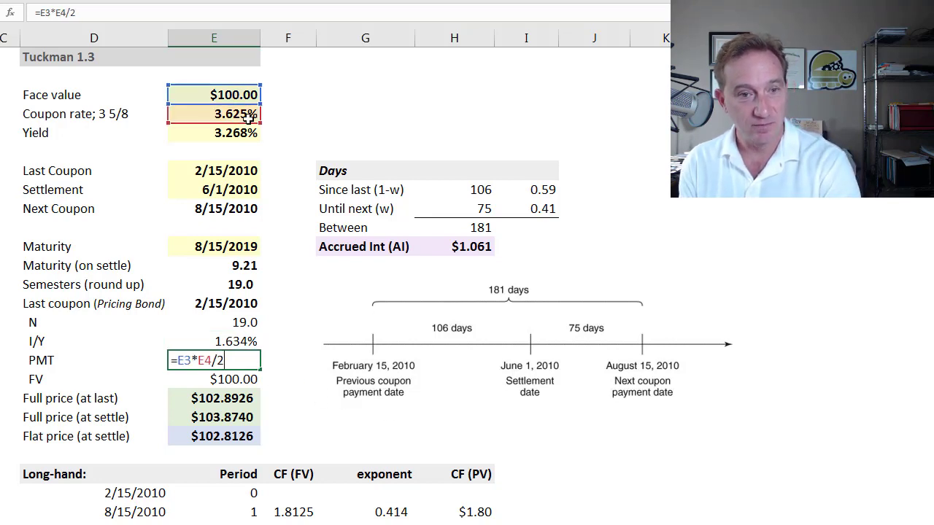
pyautogui.press('Escape')
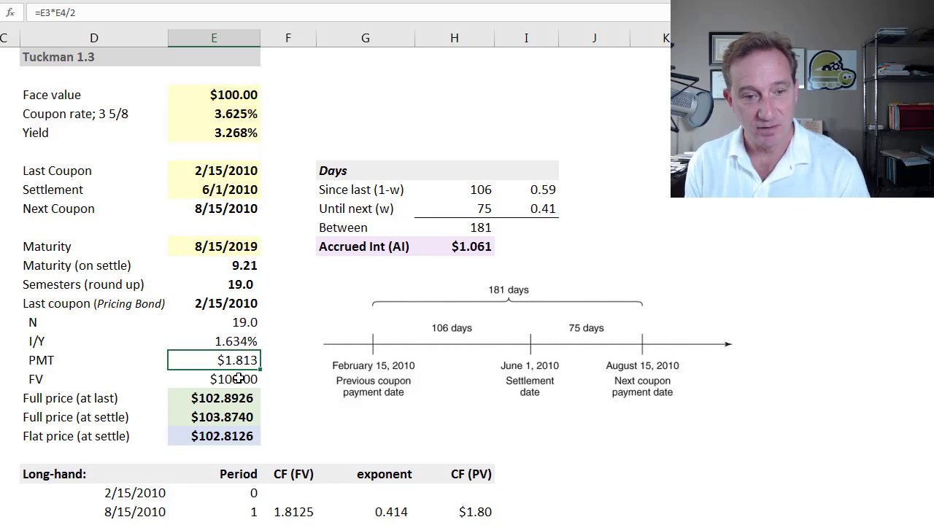
pyautogui.click(239, 379)
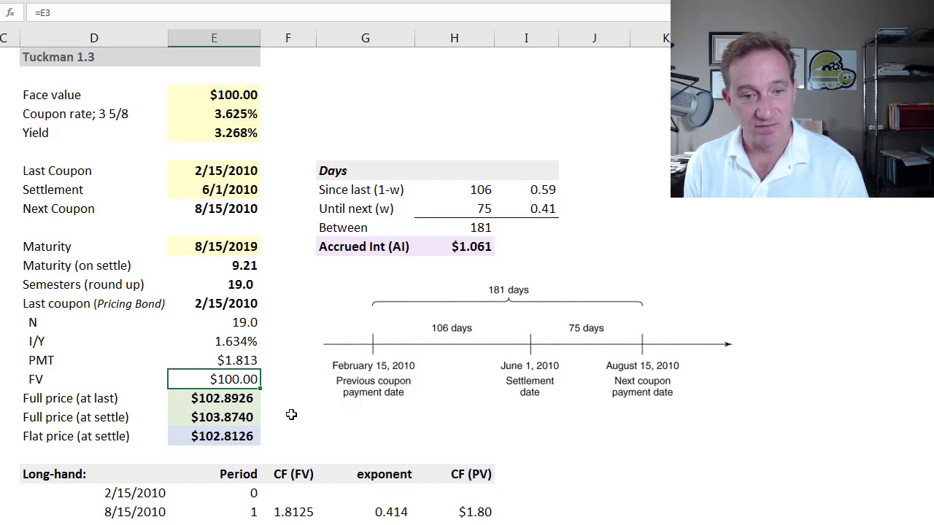
# Examine the PV formula for the full price at the last coupon date and the cells it references
pyautogui.click(240, 398)
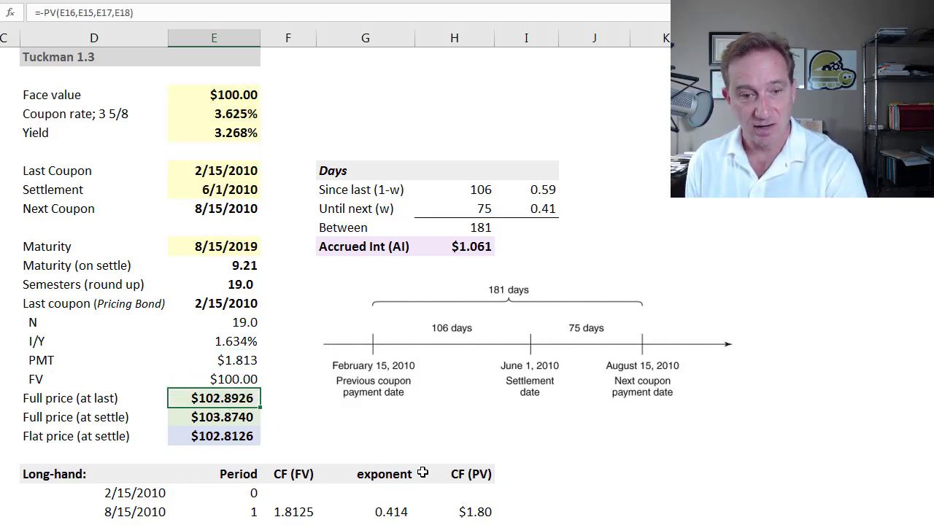
pyautogui.press('F2')
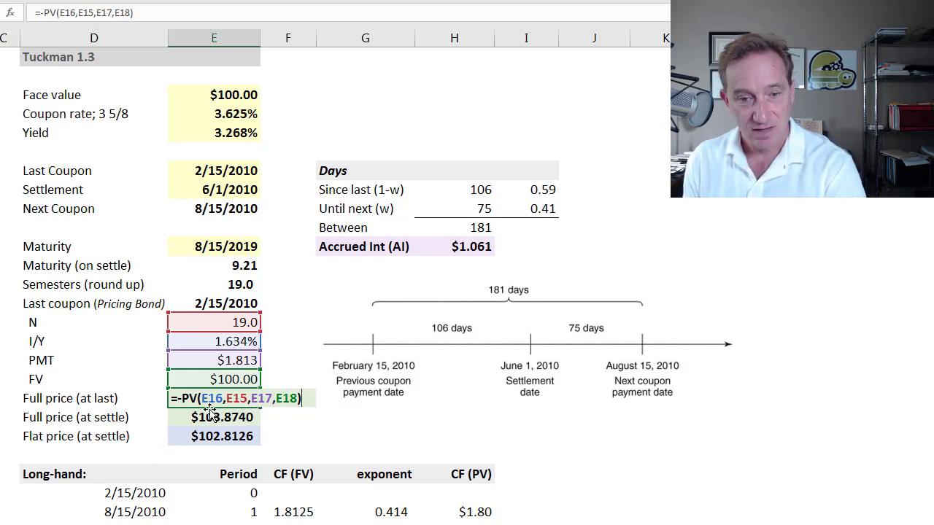
pyautogui.press('Escape')
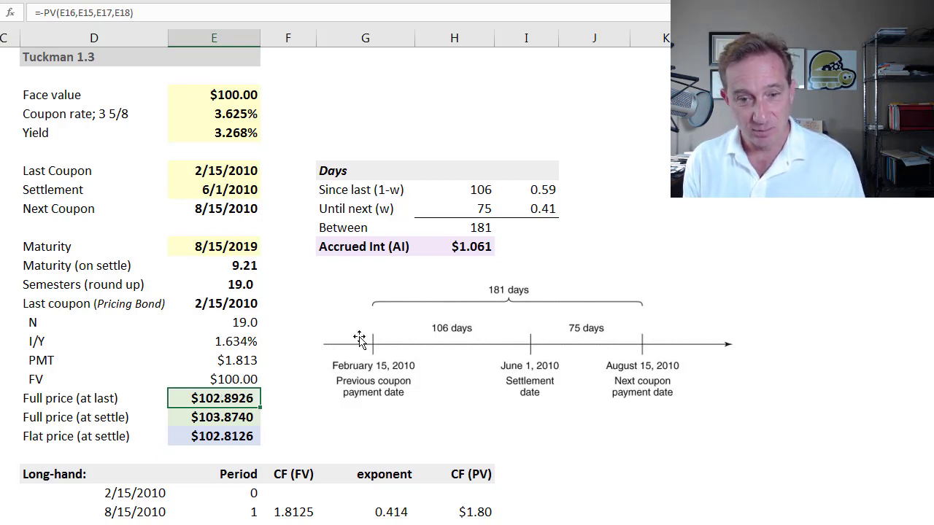
# Examine how the full price at settlement compounds the last-coupon full price forward, comparing the two full price rows
pyautogui.doubleClick(210, 418)
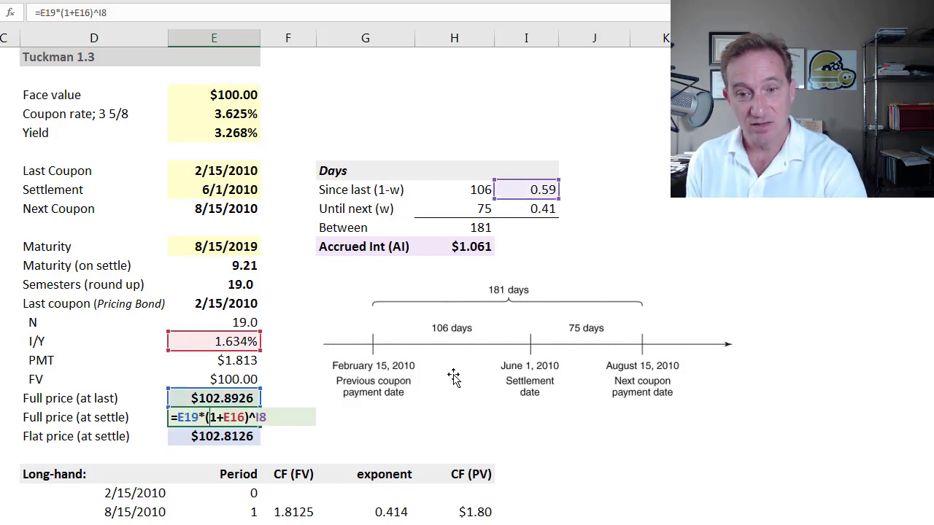
pyautogui.press('Escape')
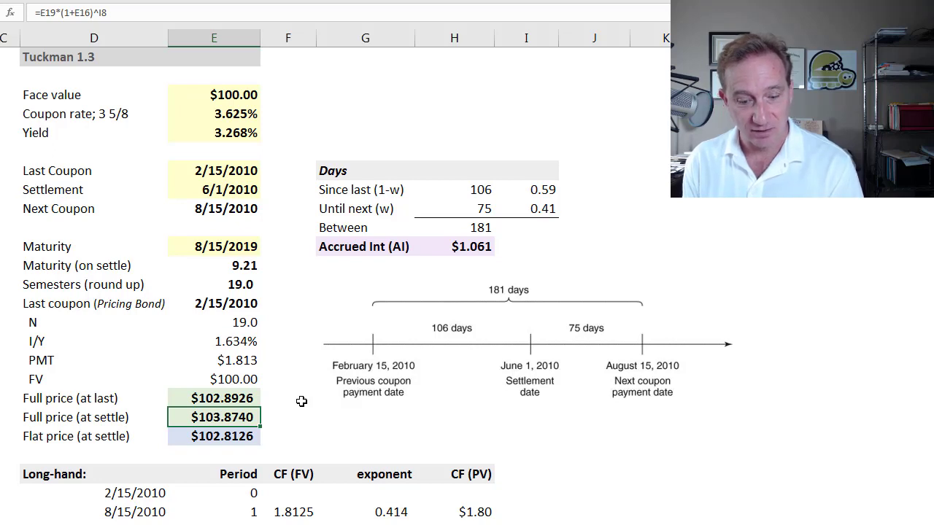
pyautogui.press('F2')
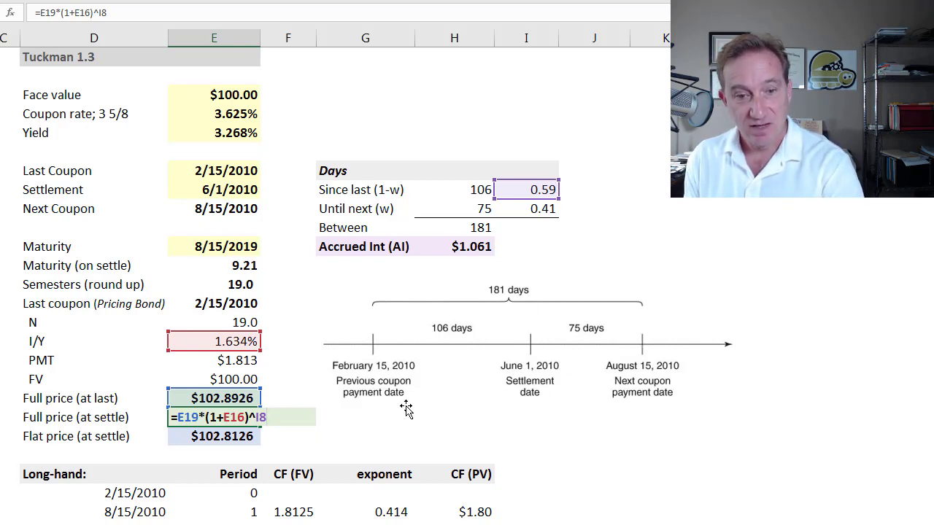
pyautogui.hotkey('ctrl', 'Return')
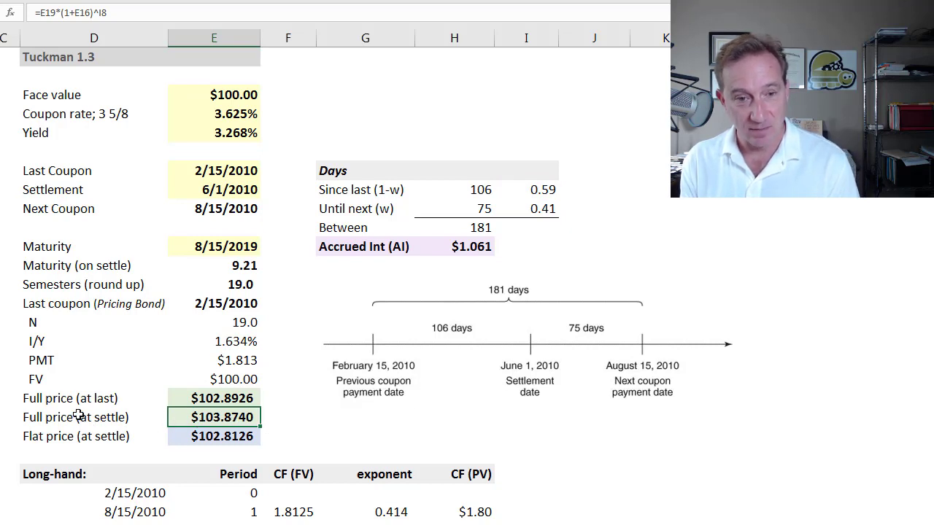
pyautogui.click(136, 398)
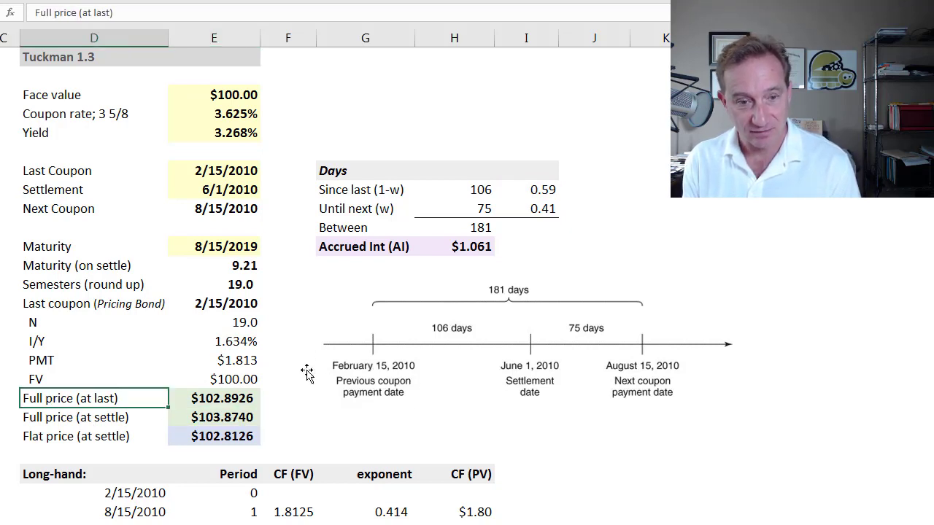
pyautogui.click(86, 417)
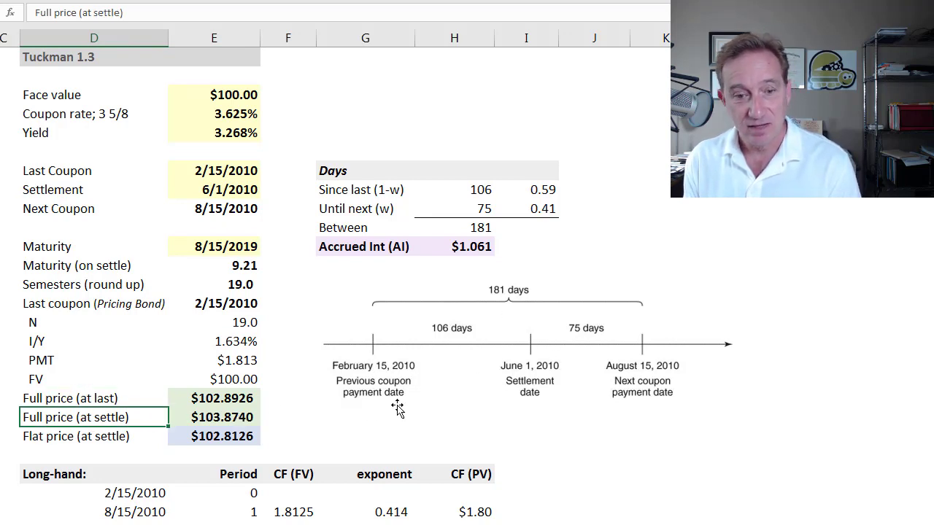
pyautogui.click(234, 422)
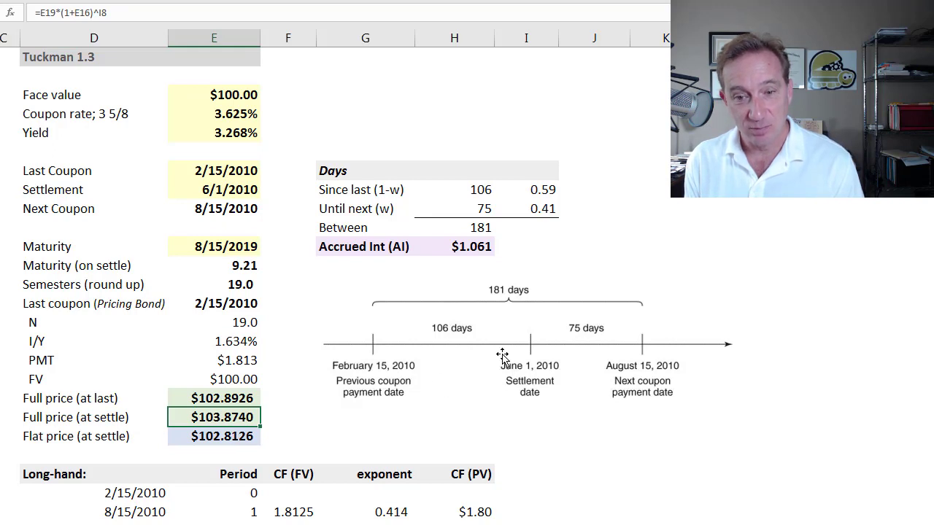
# Inspect the flat price formula that subtracts accrued interest from the full price at settlement
pyautogui.click(241, 437)
pyautogui.press('F2')
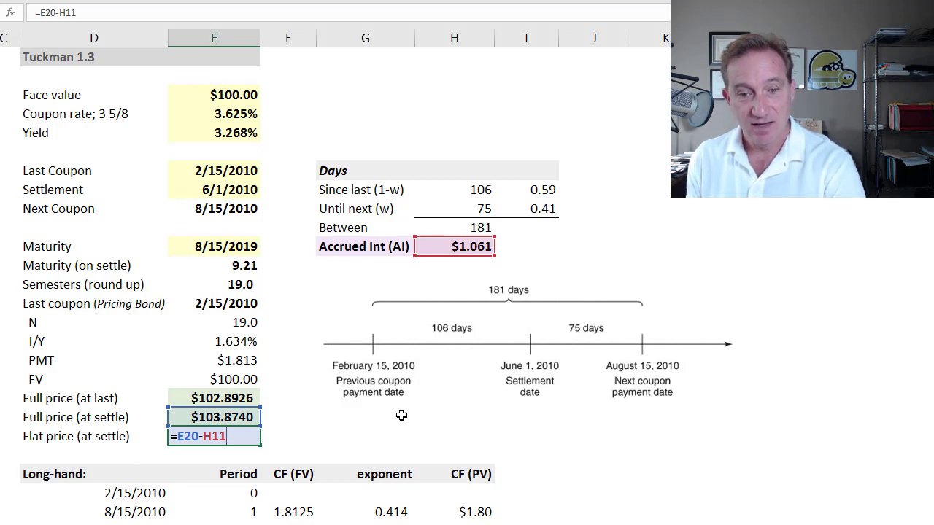
pyautogui.press('Escape')
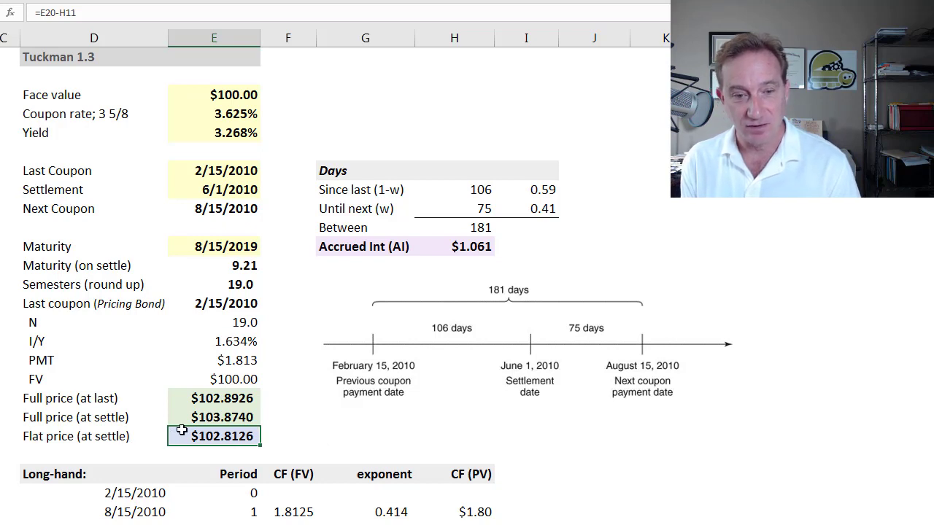
# Compare the full price and flat price cells at settlement, rechecking the formula behind the full price
pyautogui.doubleClick(232, 414)
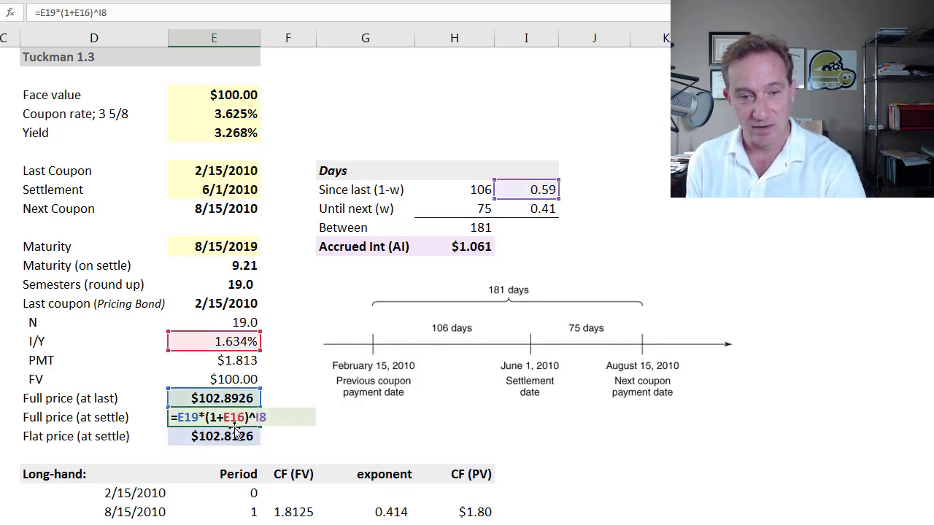
pyautogui.press('Escape')
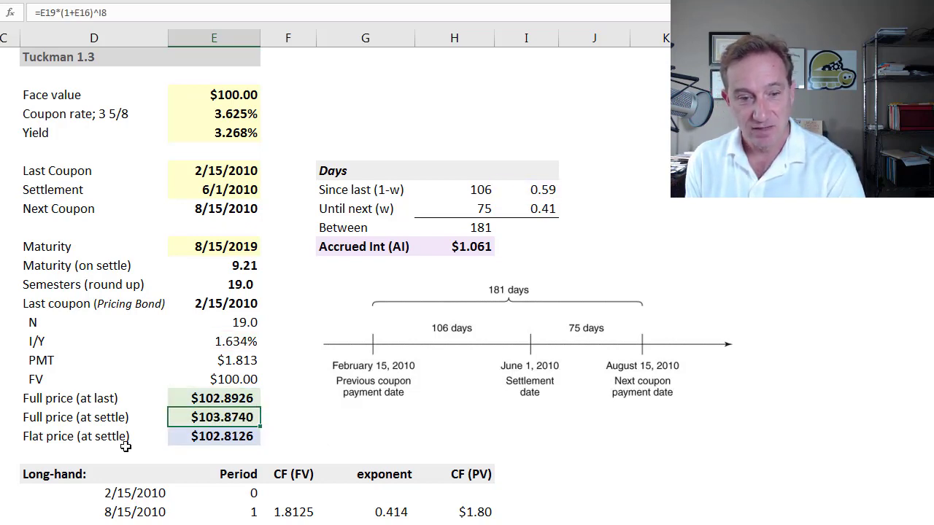
pyautogui.click(241, 439)
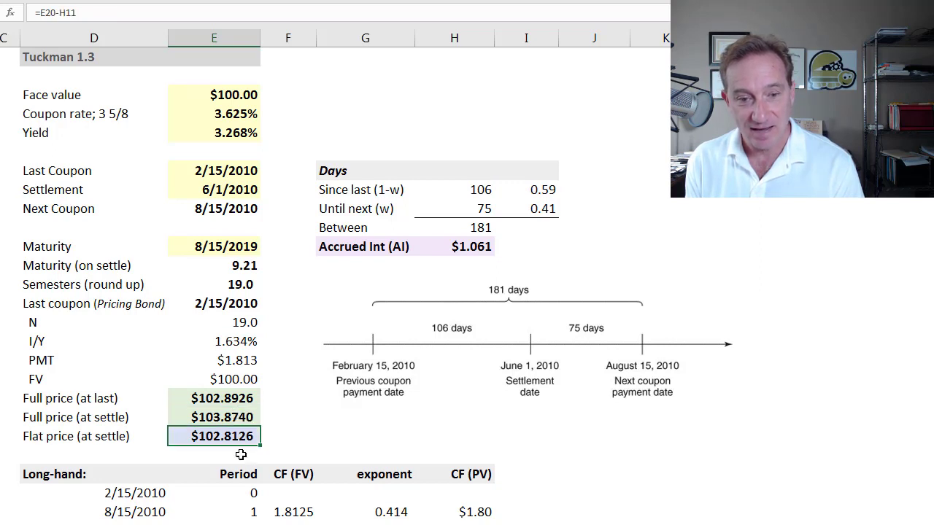
pyautogui.click(237, 417)
pyautogui.click(241, 436)
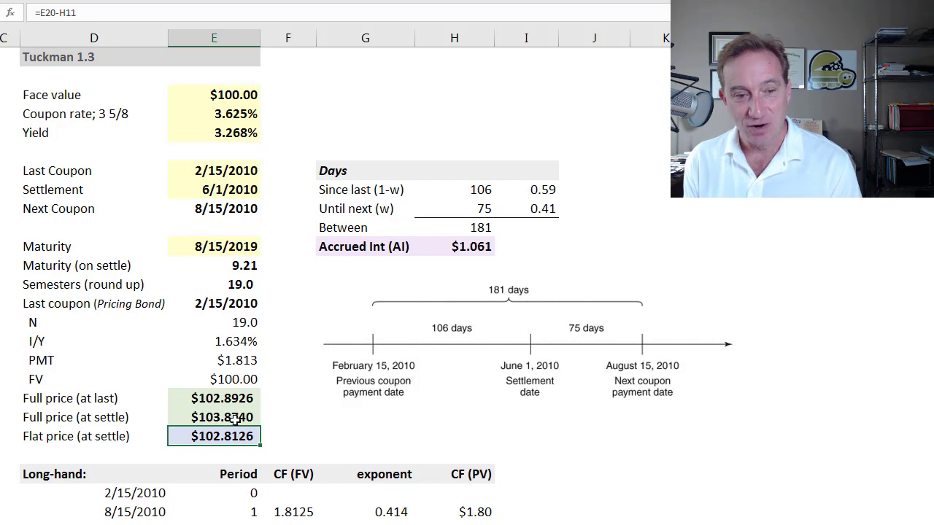
pyautogui.click(237, 421)
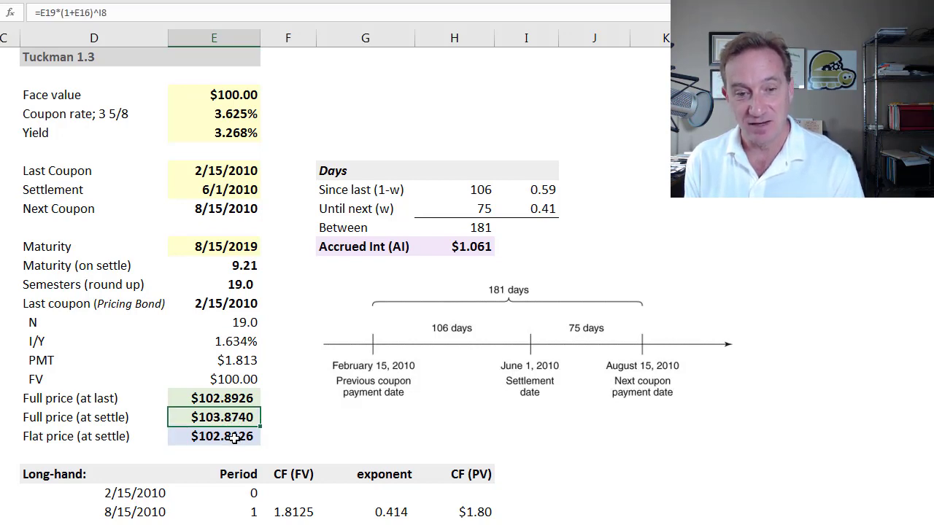
pyautogui.click(233, 438)
pyautogui.click(233, 419)
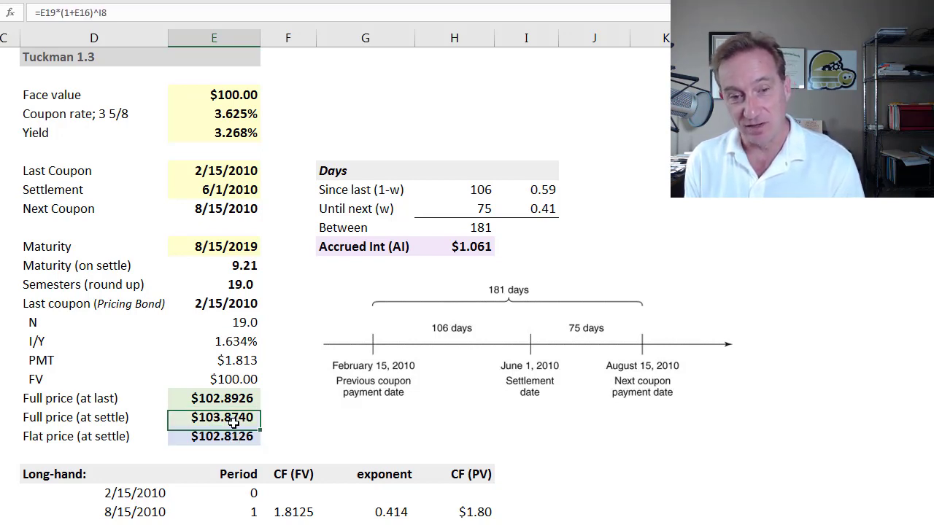
pyautogui.click(235, 436)
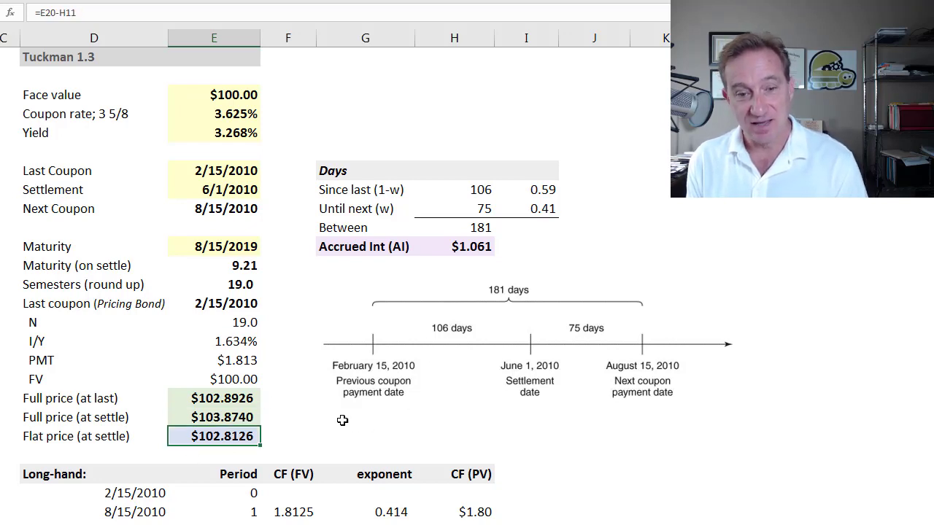
pyautogui.click(299, 424)
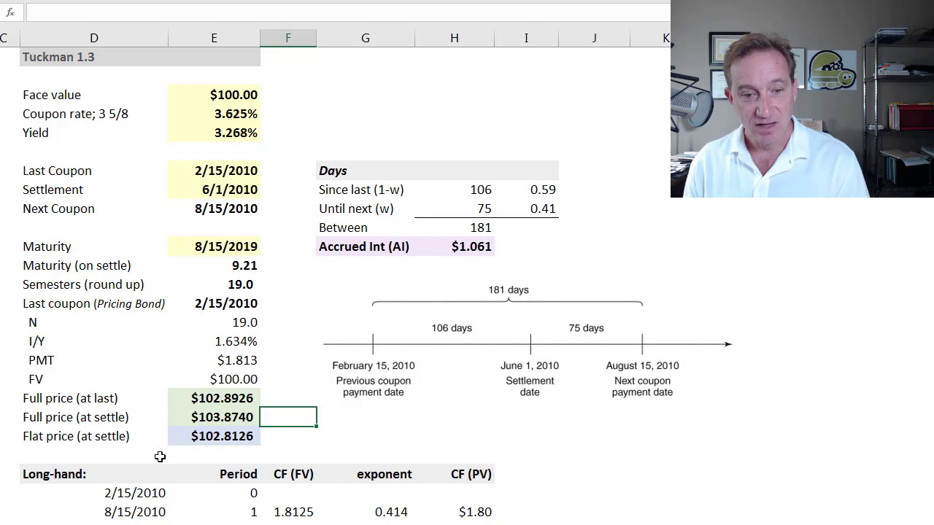
# Inspect the long-hand table's cash flow formula for period 1 and the formulas that generate its semiannual coupon dates
pyautogui.scroll(-2, 160, 457)
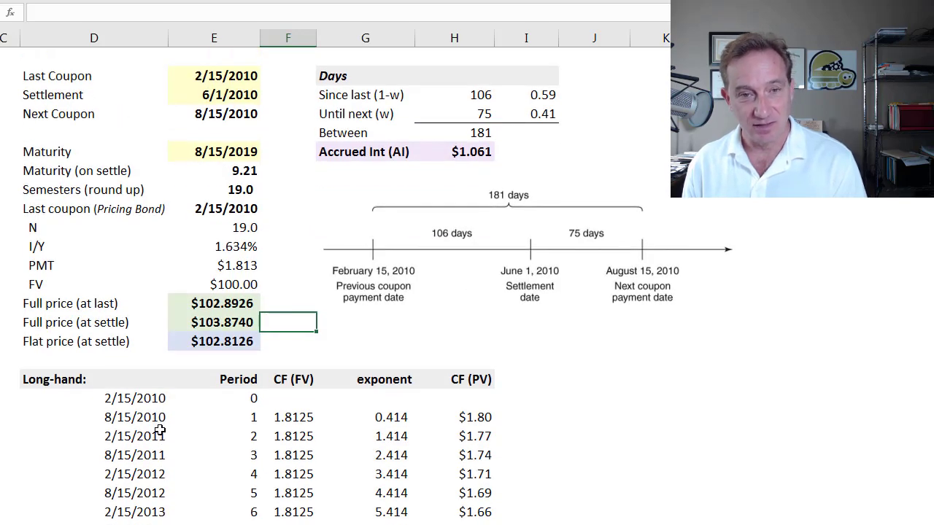
pyautogui.scroll(-2, 160, 431)
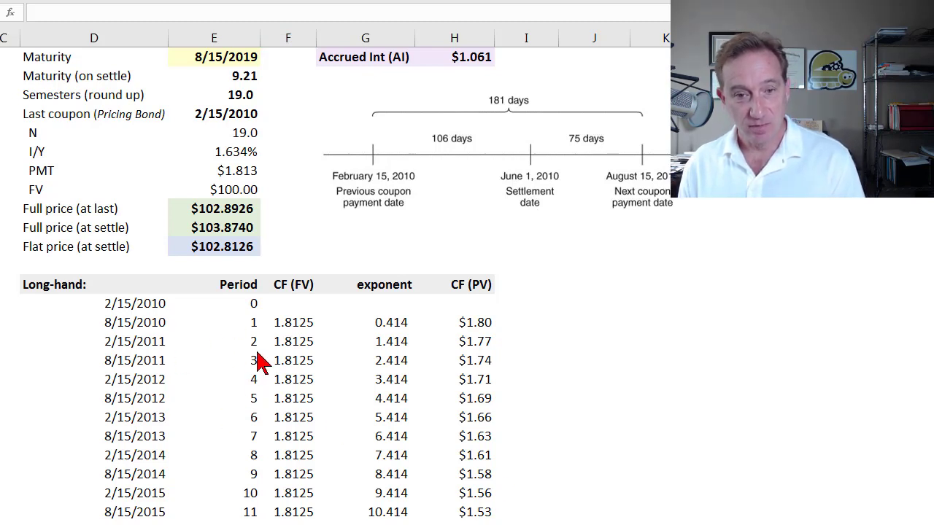
pyautogui.click(294, 334)
pyautogui.click(294, 326)
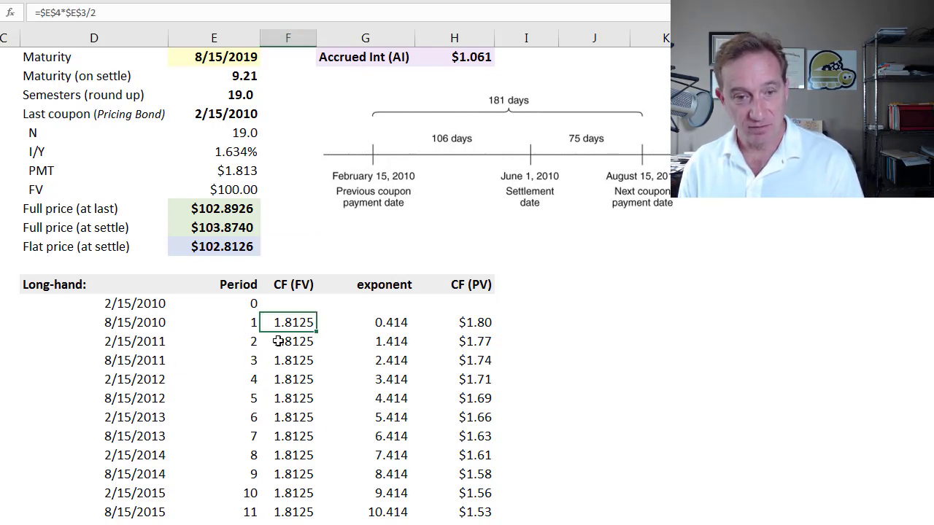
pyautogui.click(125, 329)
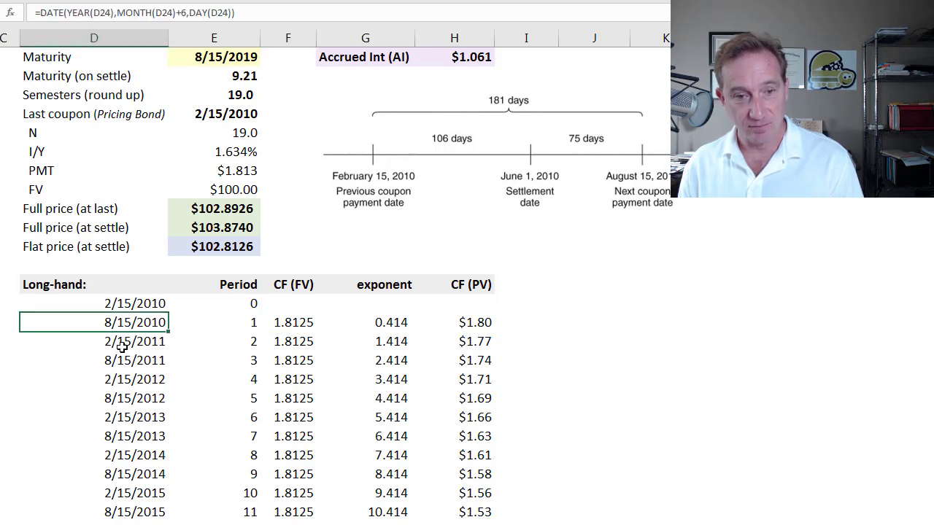
pyautogui.click(122, 347)
pyautogui.click(121, 362)
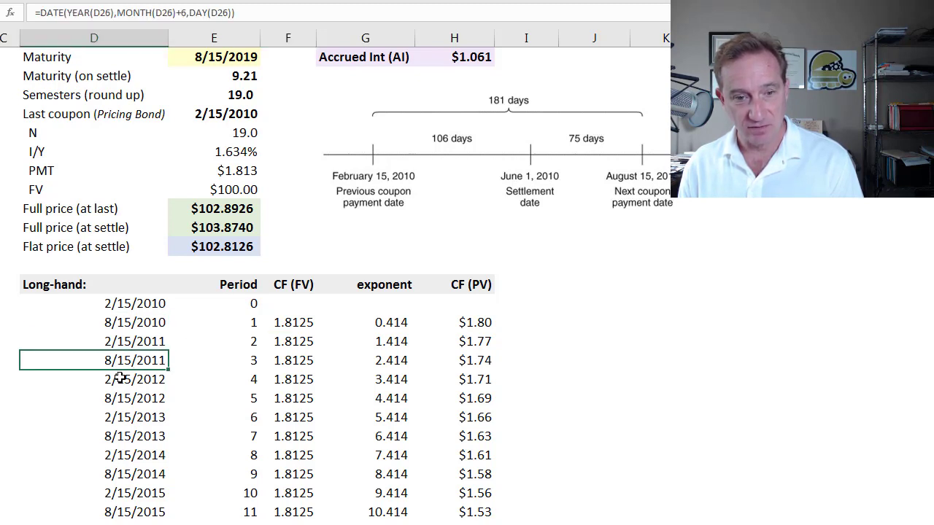
# Inspect the exponent formulas for periods 1 and 2 and the present value formula for the first cash flow
pyautogui.click(397, 339)
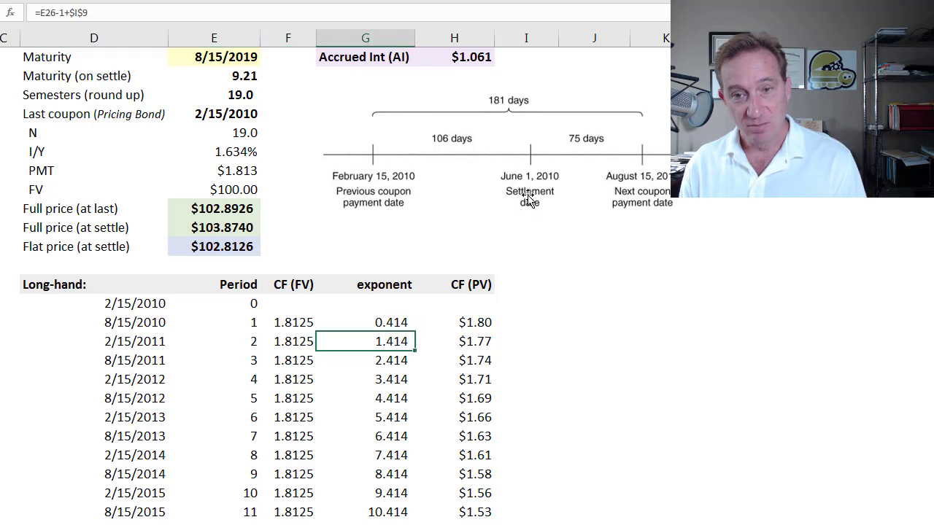
pyautogui.click(391, 323)
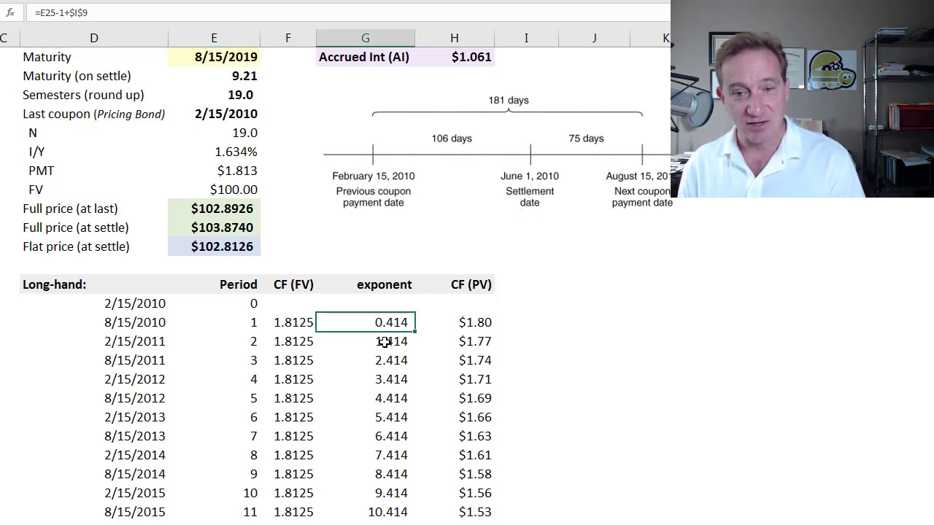
pyautogui.scroll(-2, 400, 358)
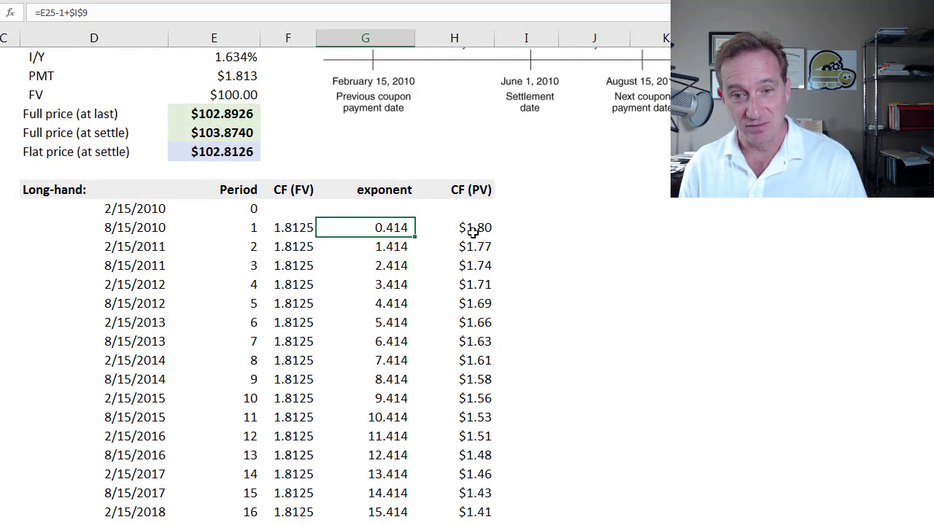
pyautogui.click(472, 232)
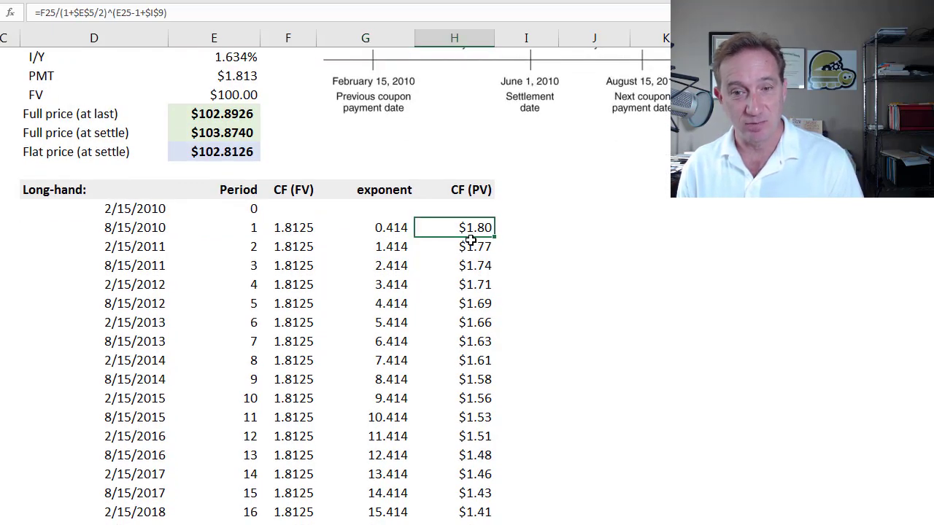
pyautogui.scroll(-2, 473, 241)
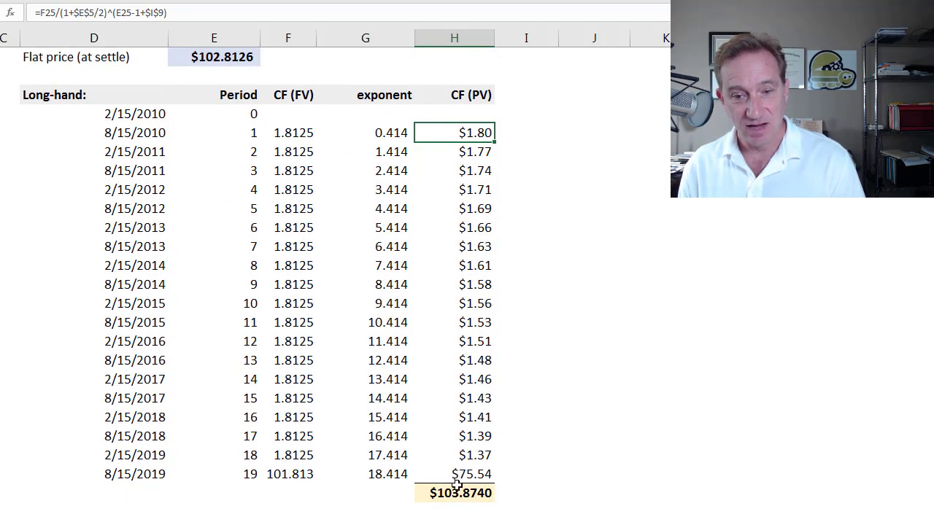
# Compare the sum of the long-hand present values with the formula for the full price at settlement
pyautogui.click(455, 490)
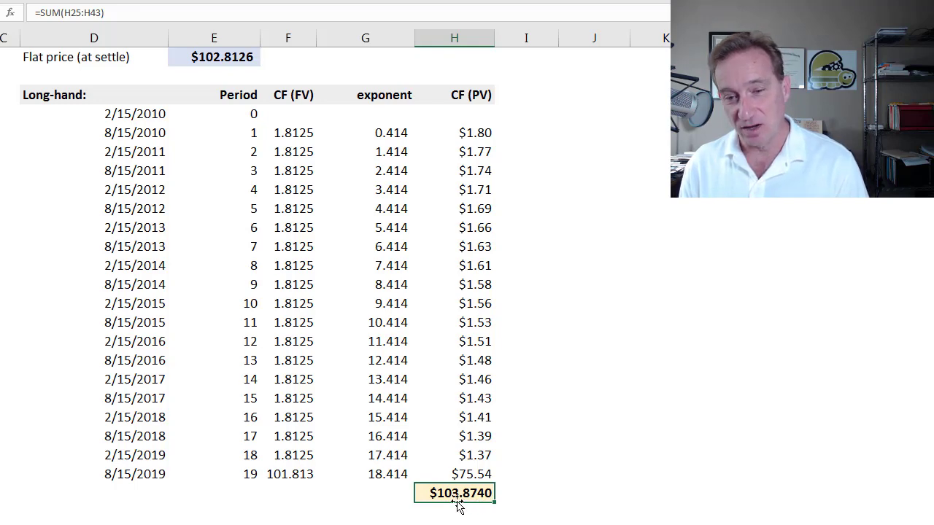
pyautogui.scroll(5, 459, 502)
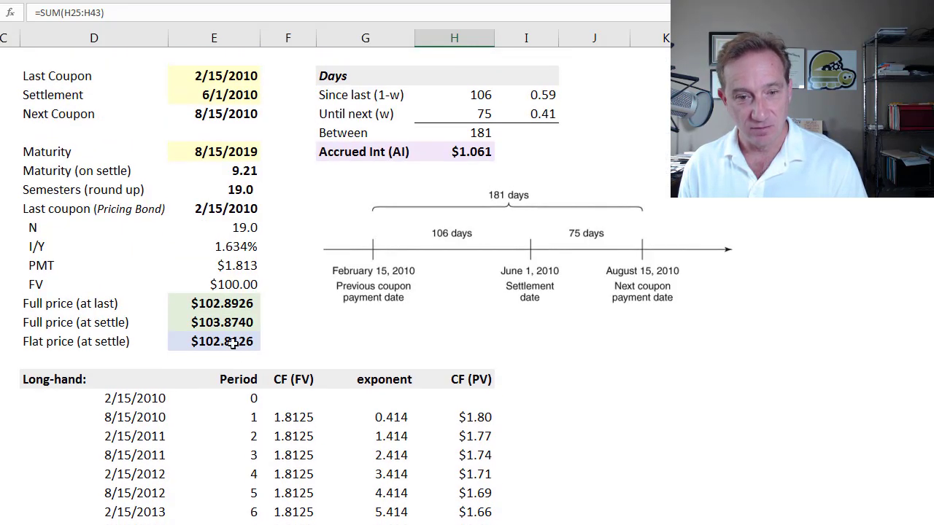
pyautogui.click(219, 325)
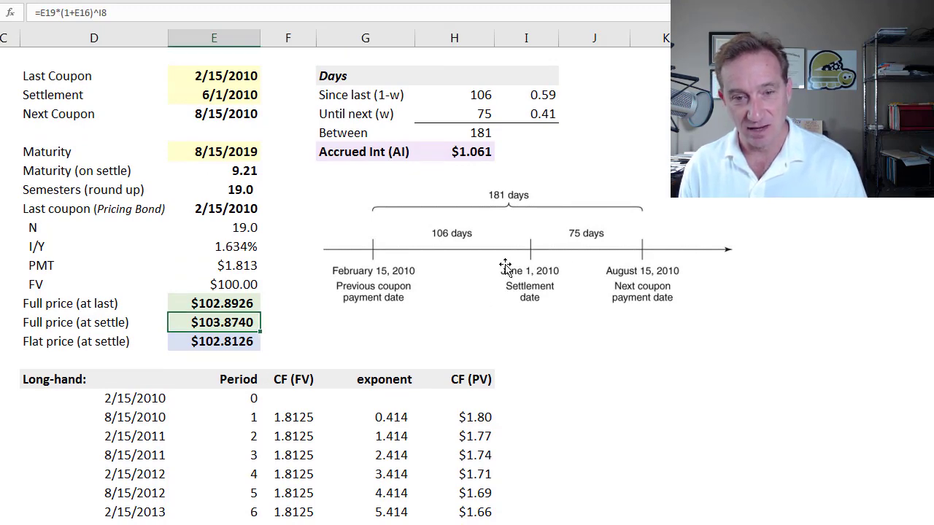
pyautogui.scroll(2, 525, 355)
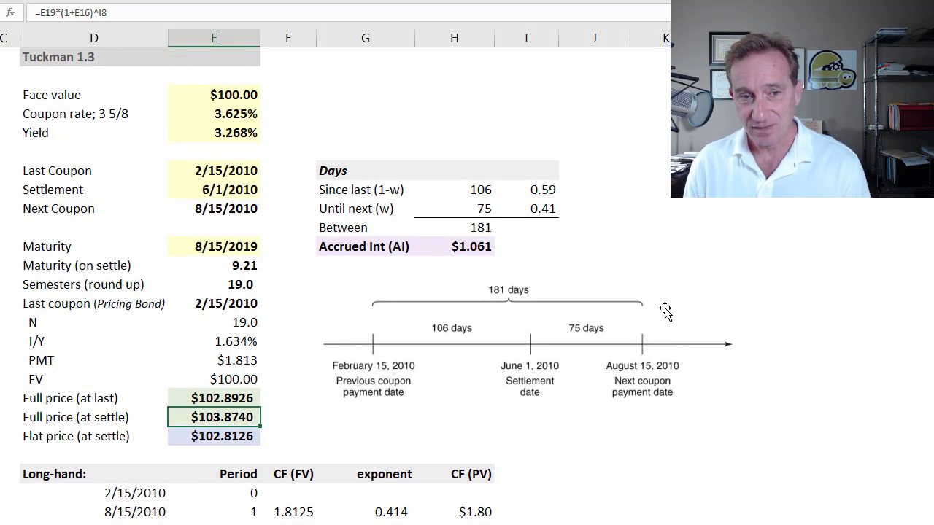